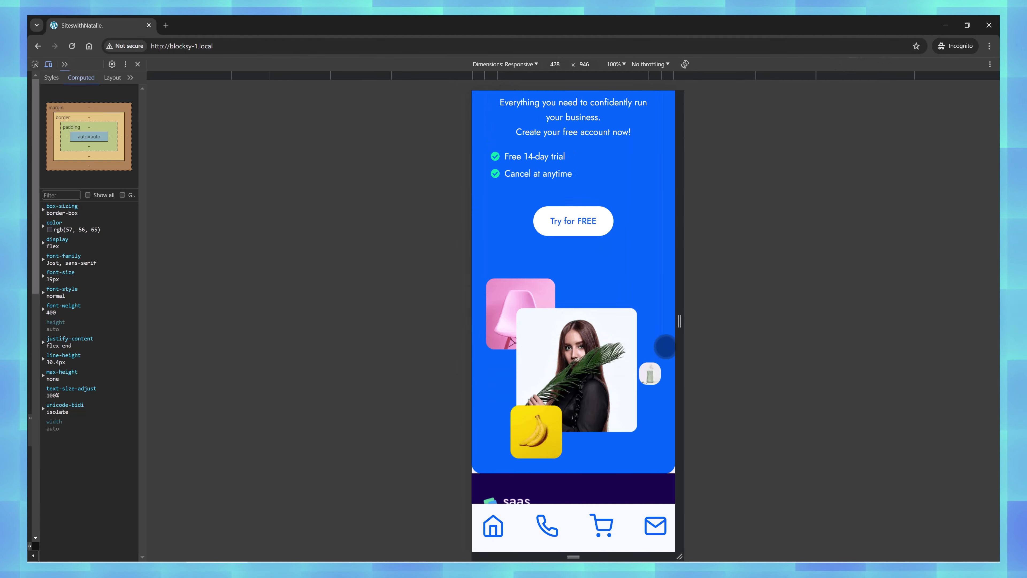
Widen the device-mode site preview, then narrow it back to about 479 px to test the icon bar.
drag(680, 327, 736, 334)
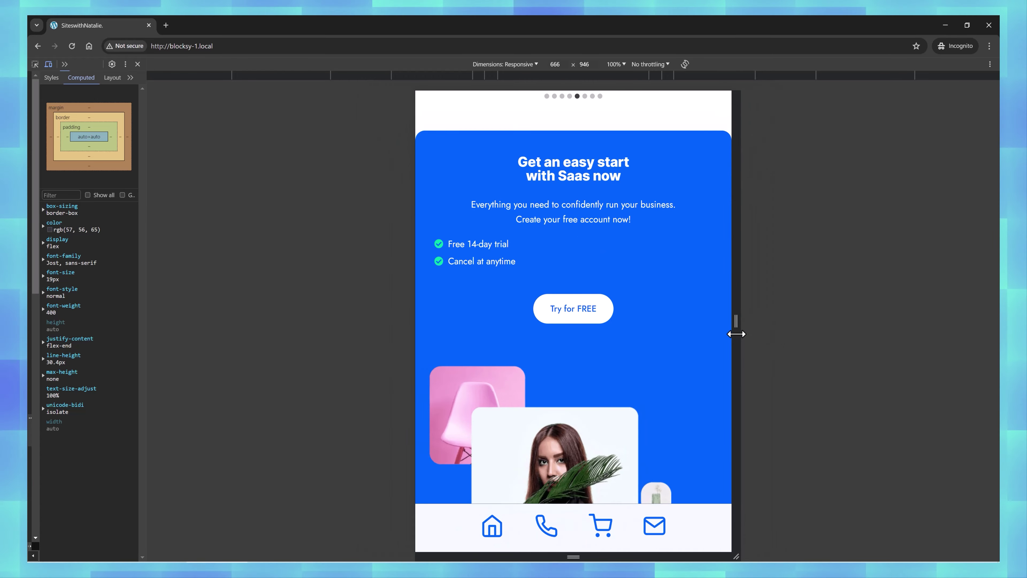
drag(736, 334, 692, 336)
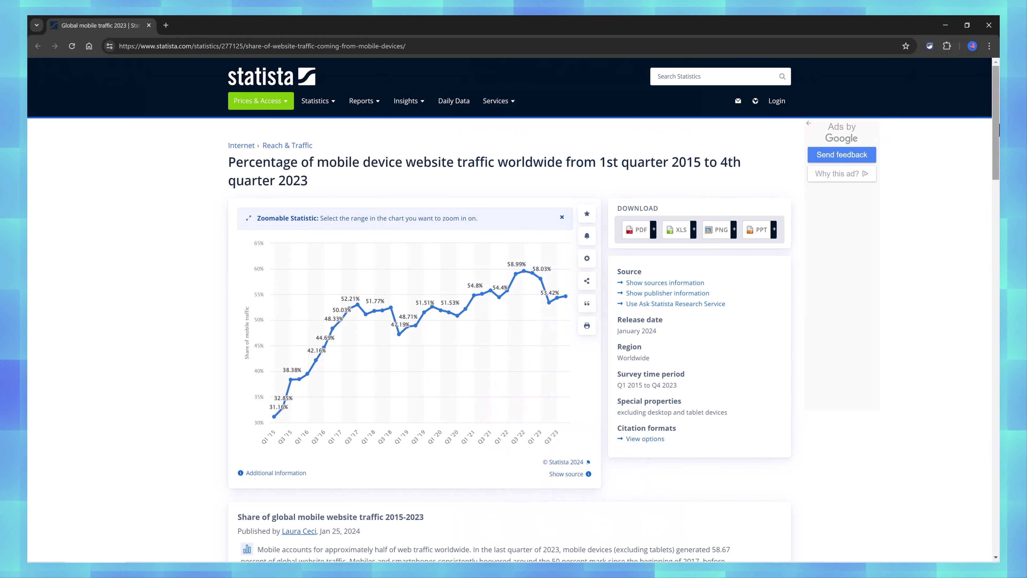
Scroll through the Statista chart of worldwide mobile share of website traffic, 2015–2023.
mouse_move(383, 325)
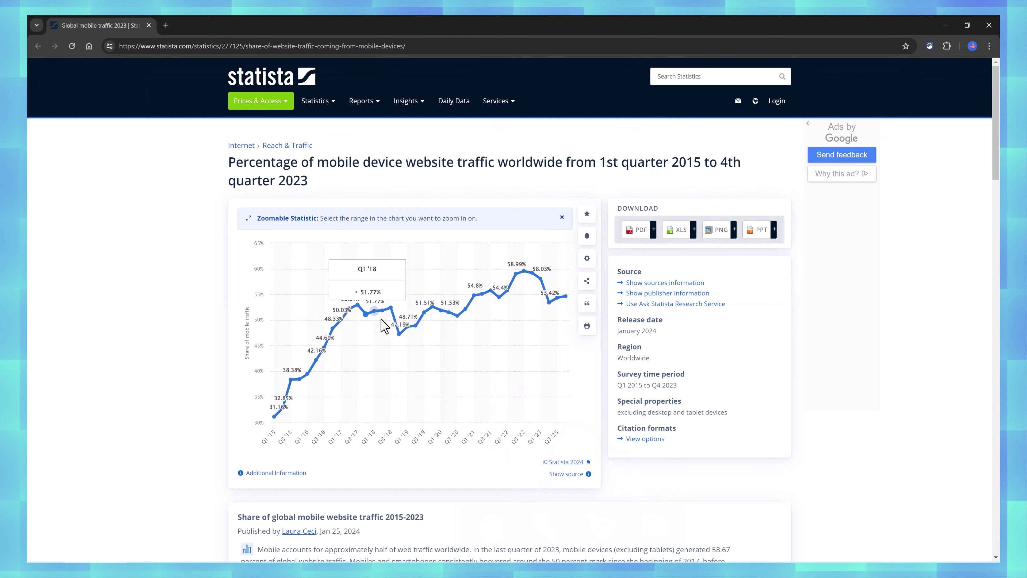
scroll(383, 325, down, 3)
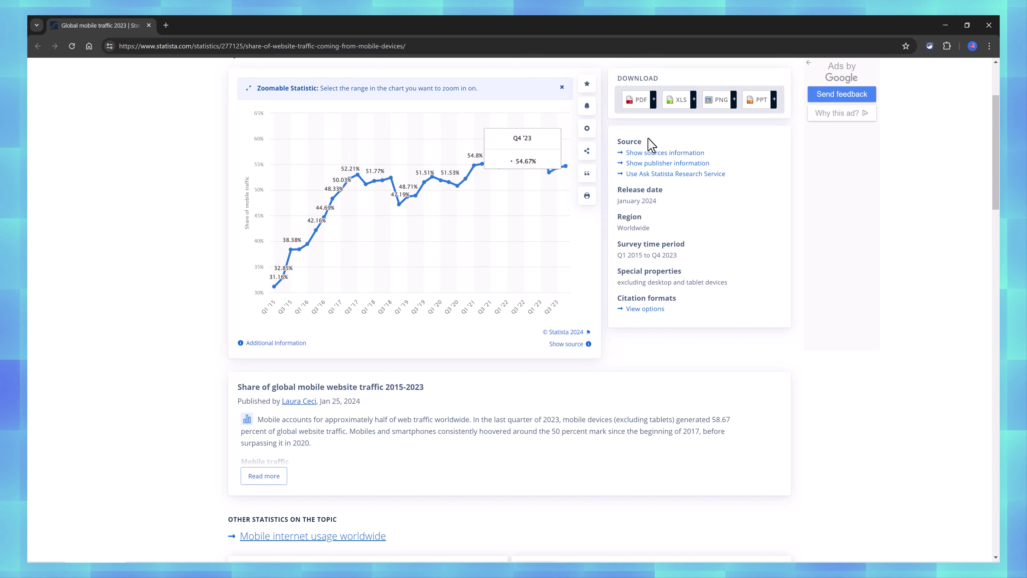
scroll(566, 227, down, 4)
scroll(562, 230, down, 1)
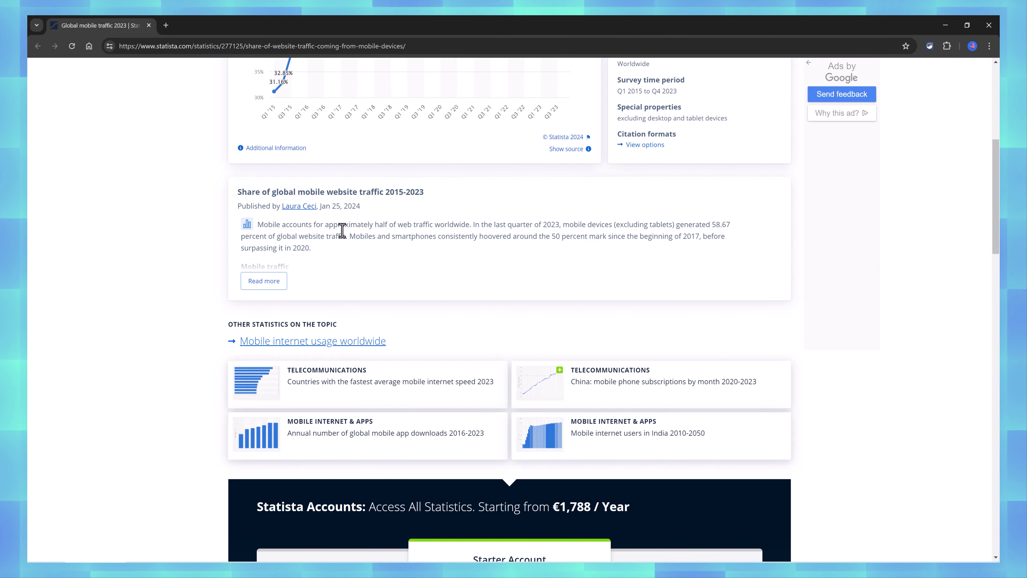
scroll(544, 257, down, 3)
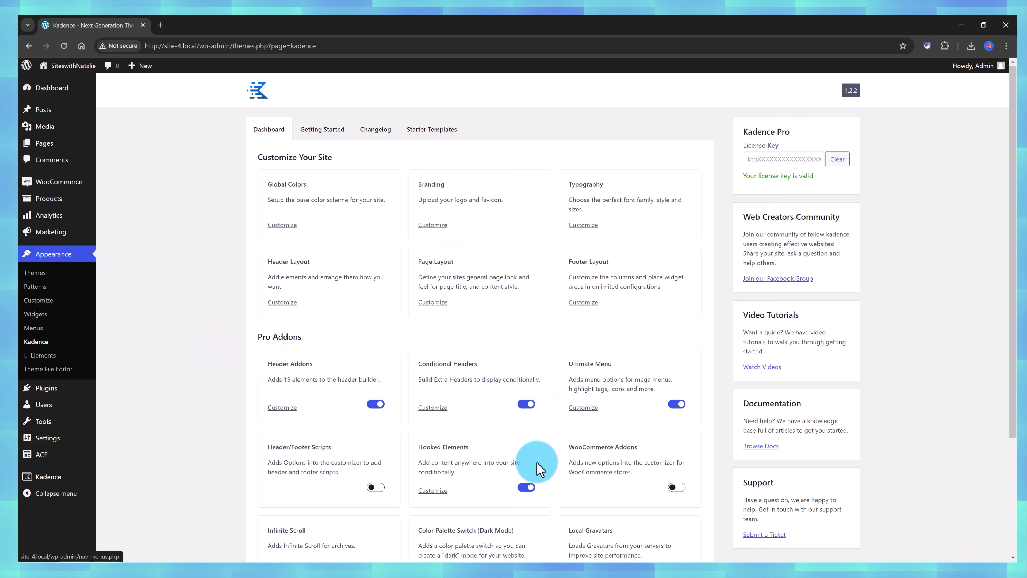
Scroll down the Kadence theme dashboard's Customize Your Site options and Pro Addons.
scroll(540, 469, down, 1)
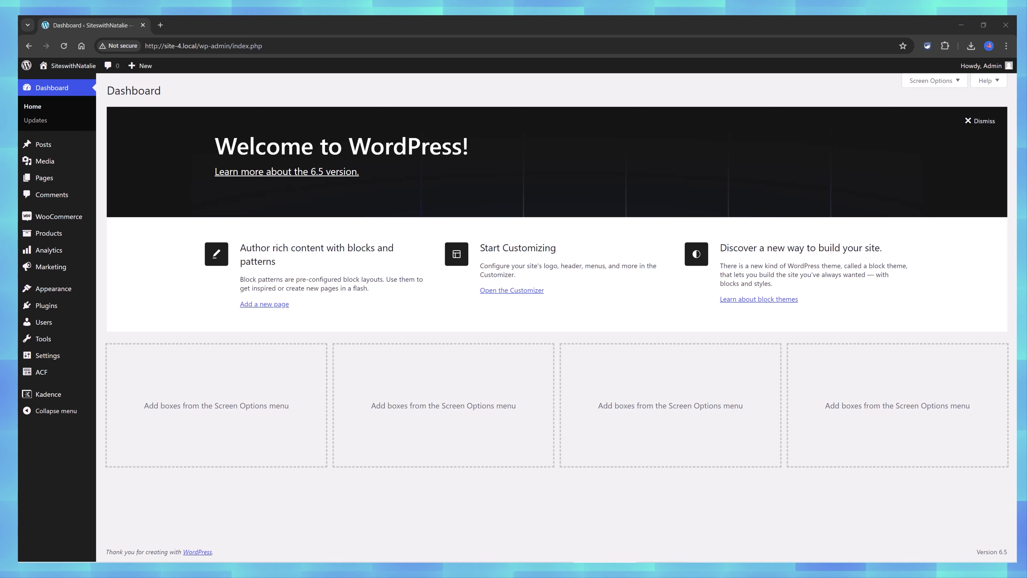
Go to Appearance > Kadence > Elements to reach the empty Elements list.
mouse_move(58, 292)
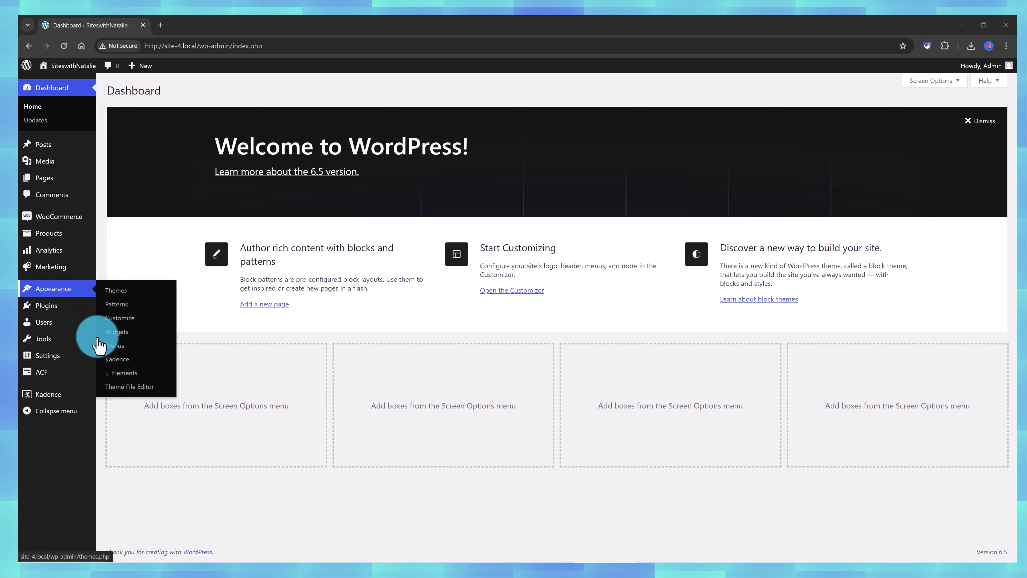
click(115, 359)
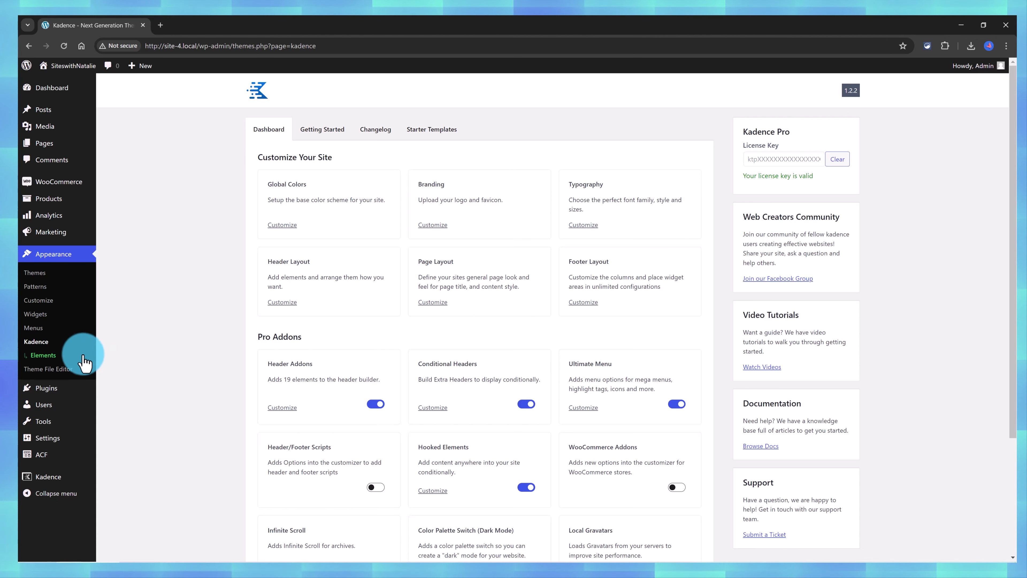
click(50, 356)
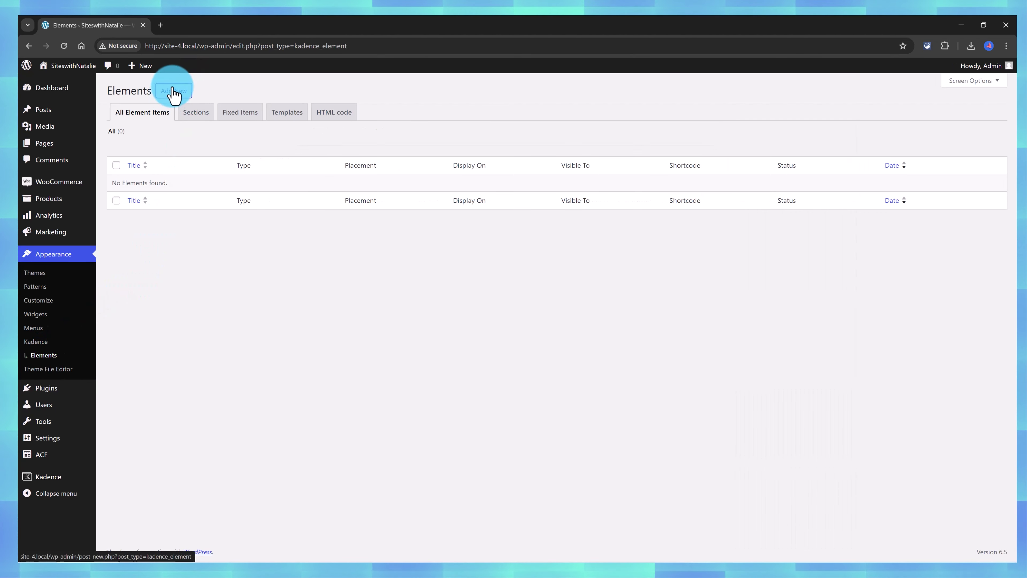
Add a new Kadence element and choose the Fixed Section element type.
click(173, 91)
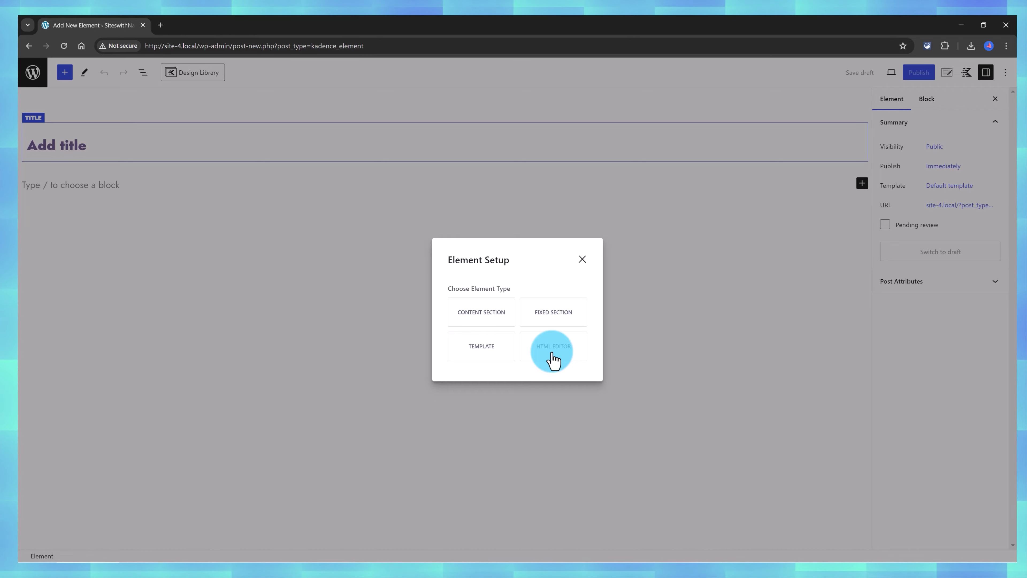
click(567, 320)
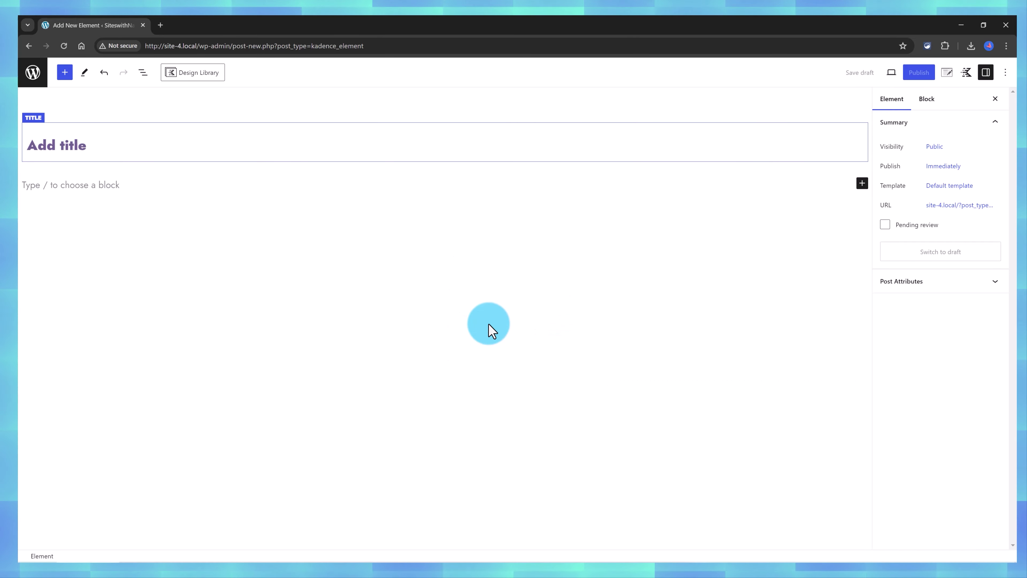
Title the element 'Tutorial' and insert a Kadence Section block into it.
click(79, 146)
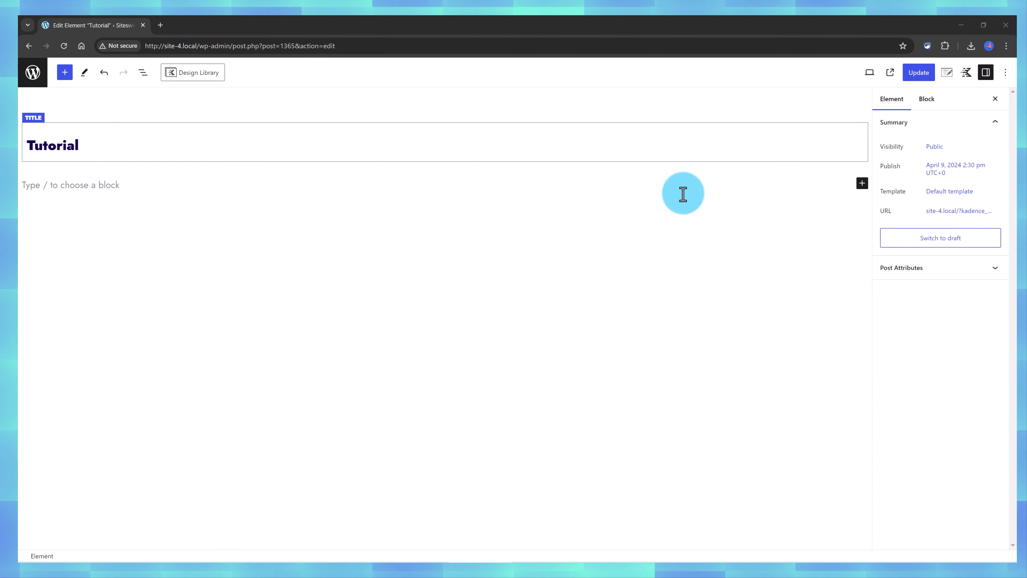
click(862, 183)
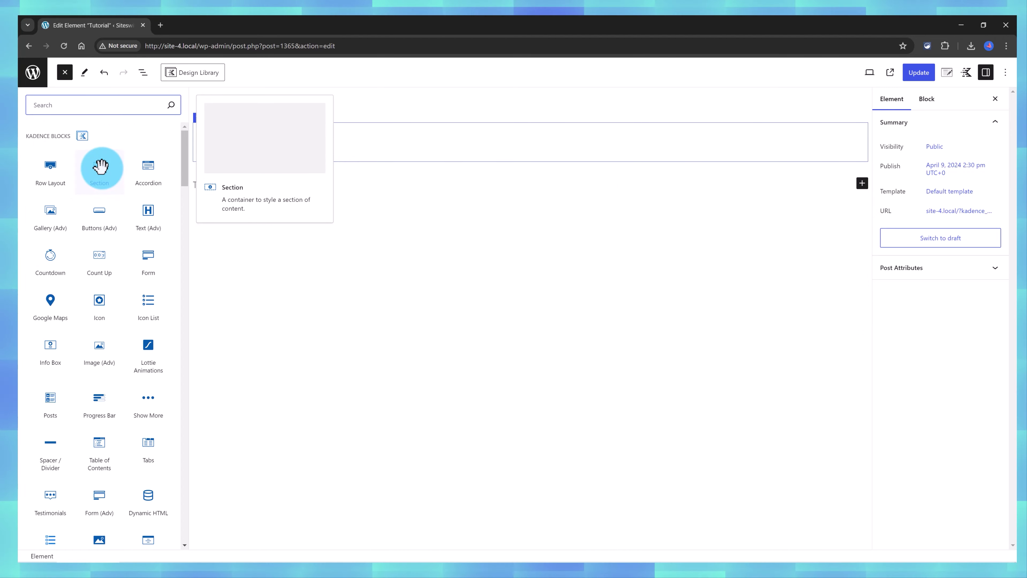
click(100, 167)
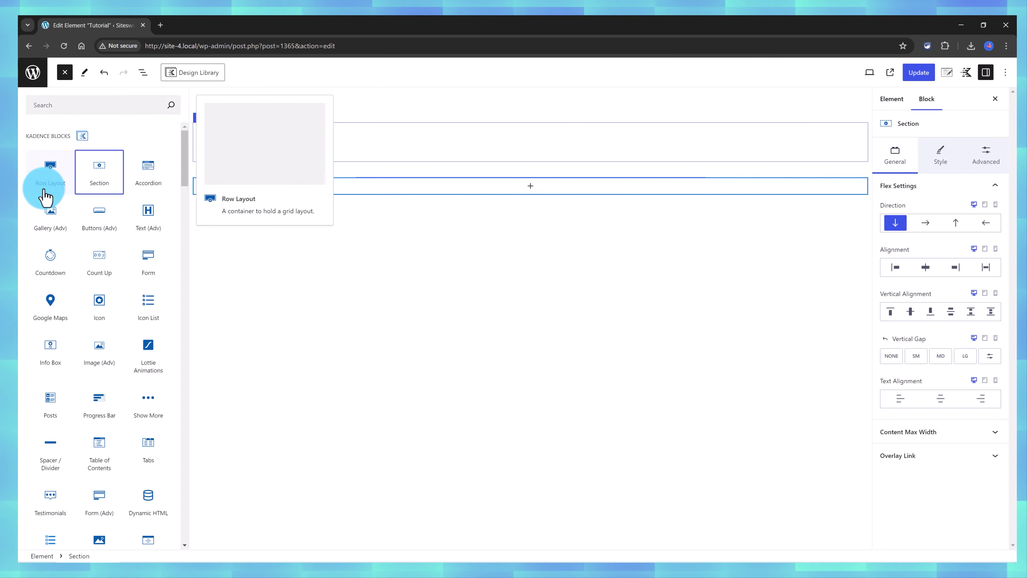
mouse_move(91, 174)
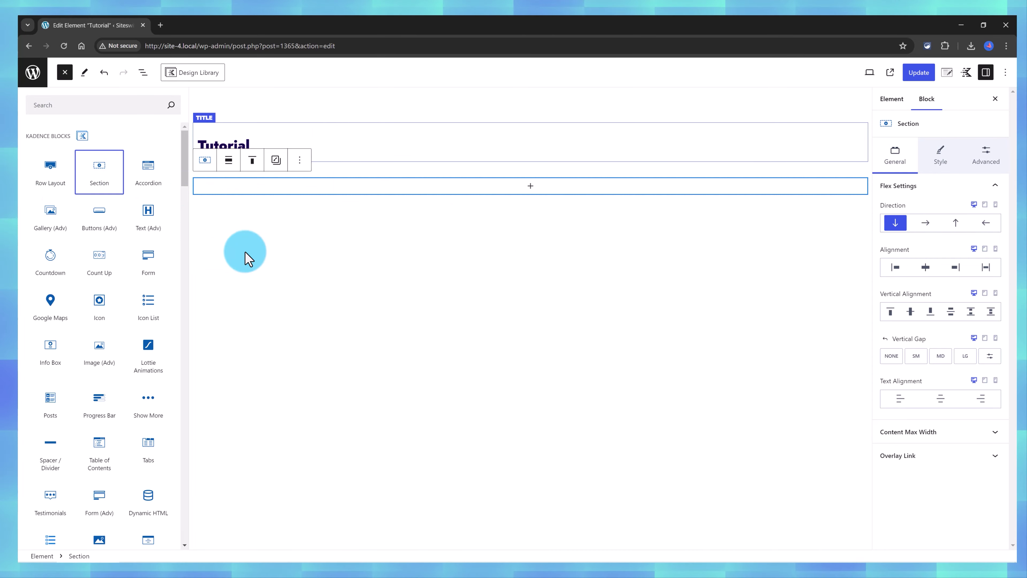
Set the Section to horizontal direction, space-evenly alignment, vertical centre and LG gap.
click(500, 172)
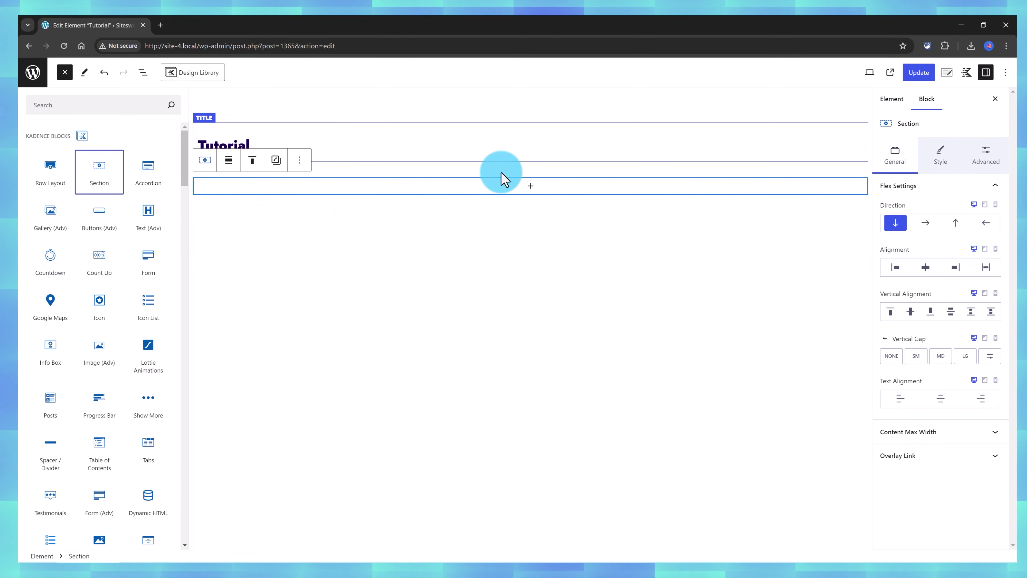
click(931, 222)
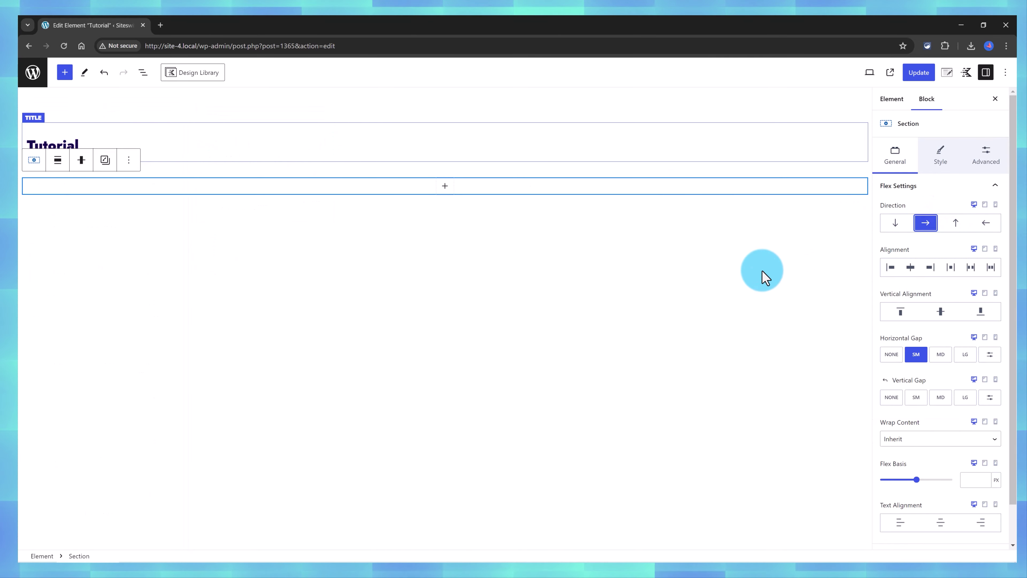
click(990, 268)
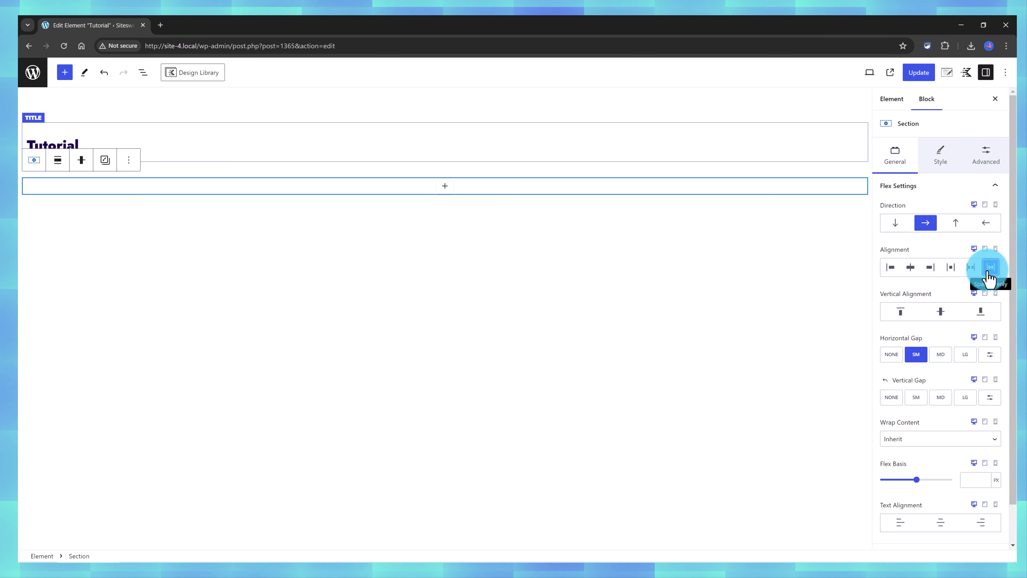
click(979, 313)
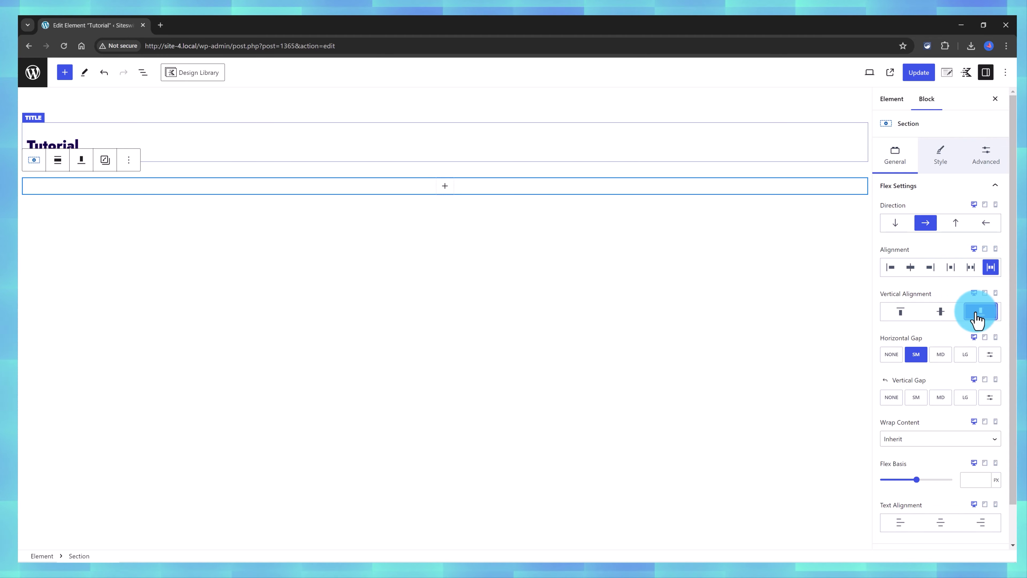
click(968, 363)
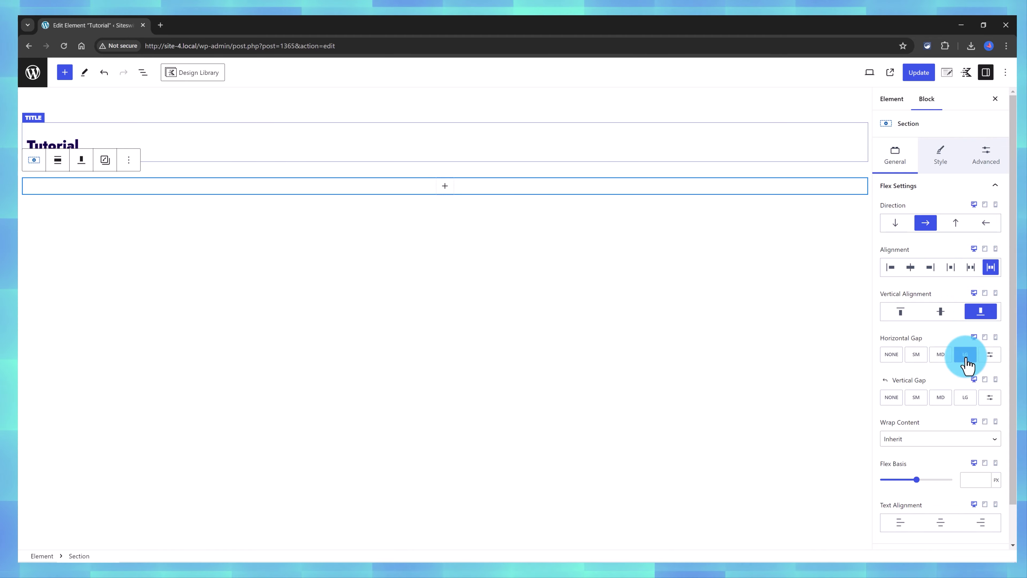
click(940, 154)
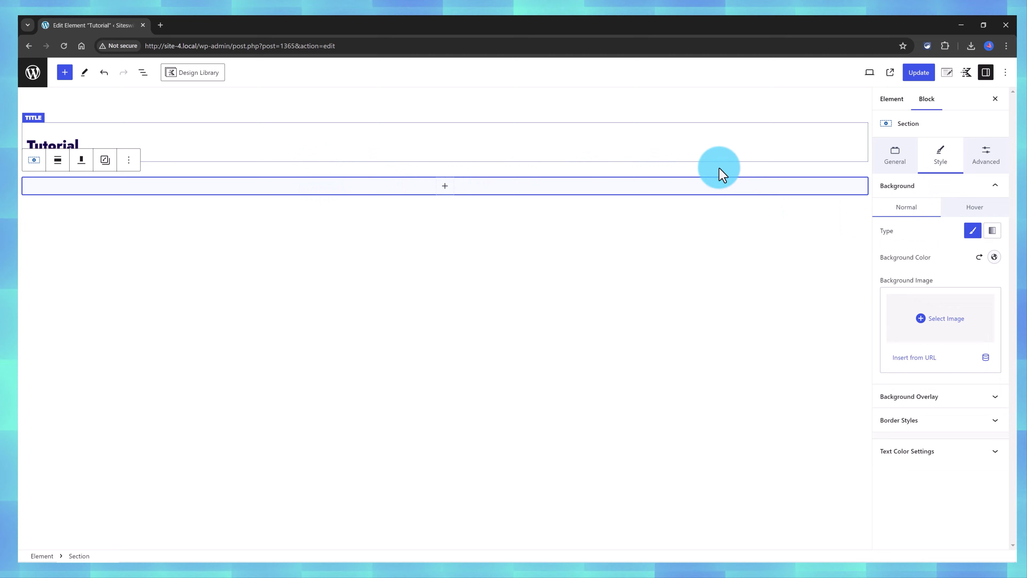
click(987, 156)
click(956, 307)
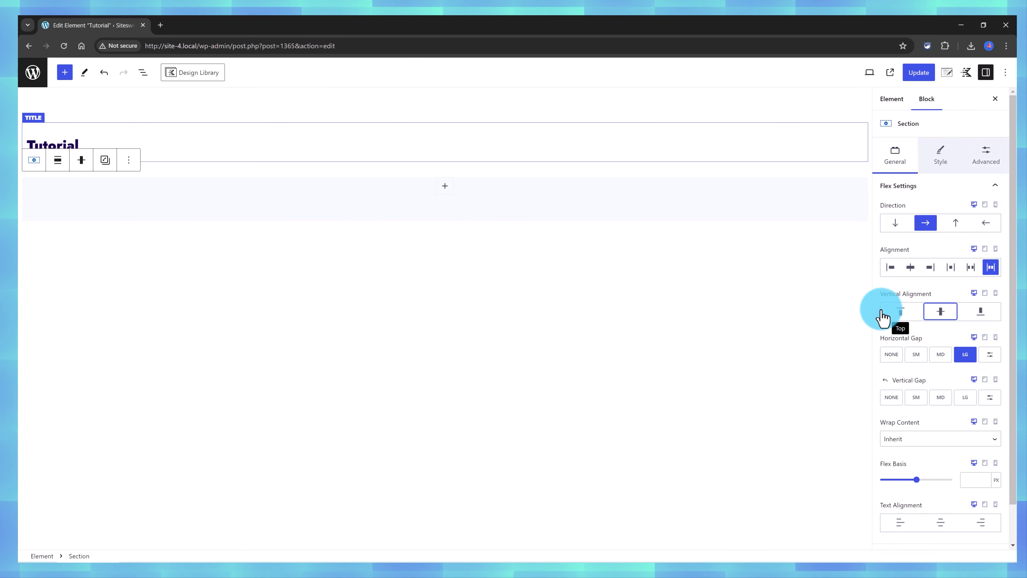
click(941, 311)
click(940, 312)
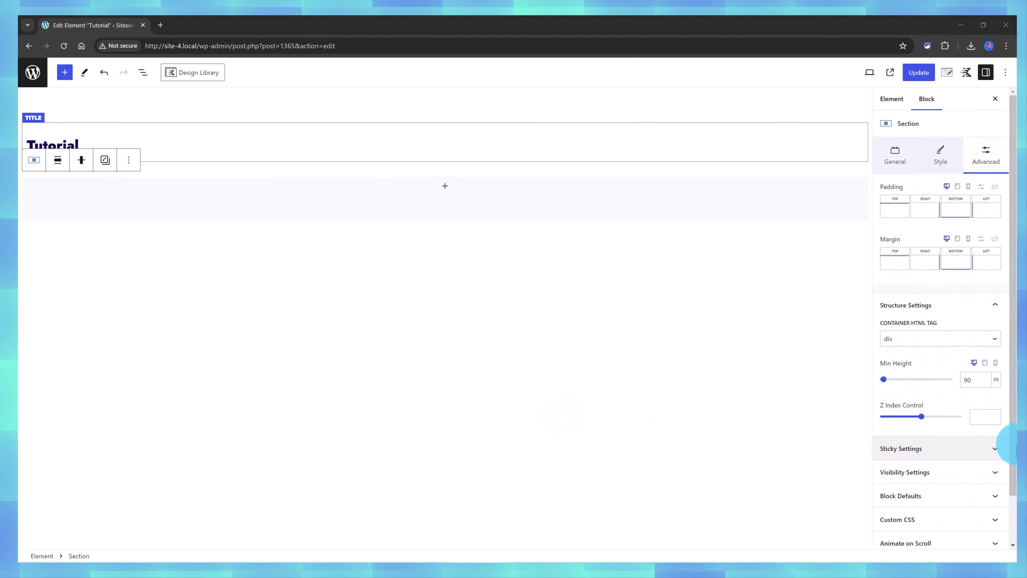
Give the Section a Z Index of 200 and 20px padding on all sides.
click(984, 417)
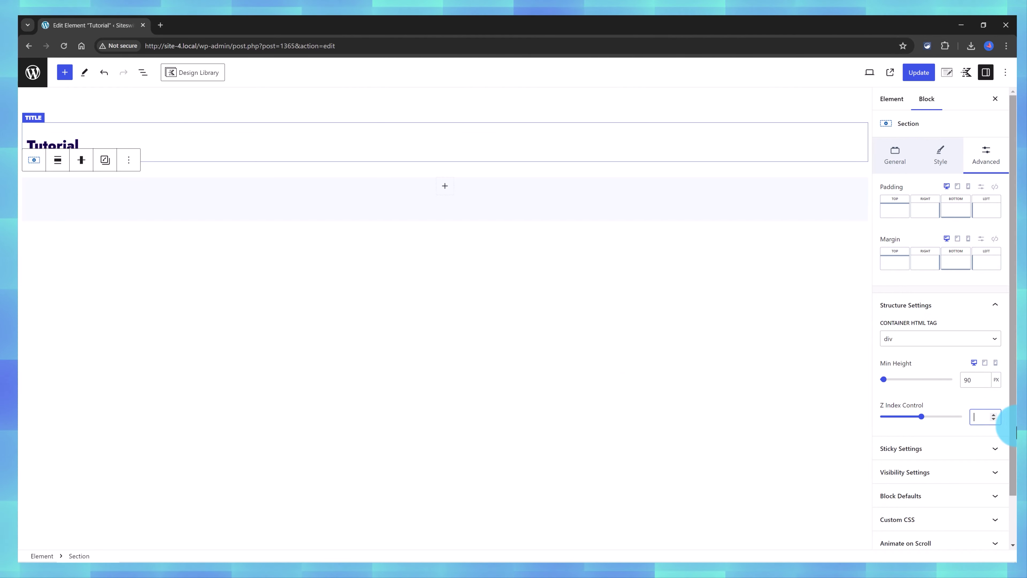
text(200)
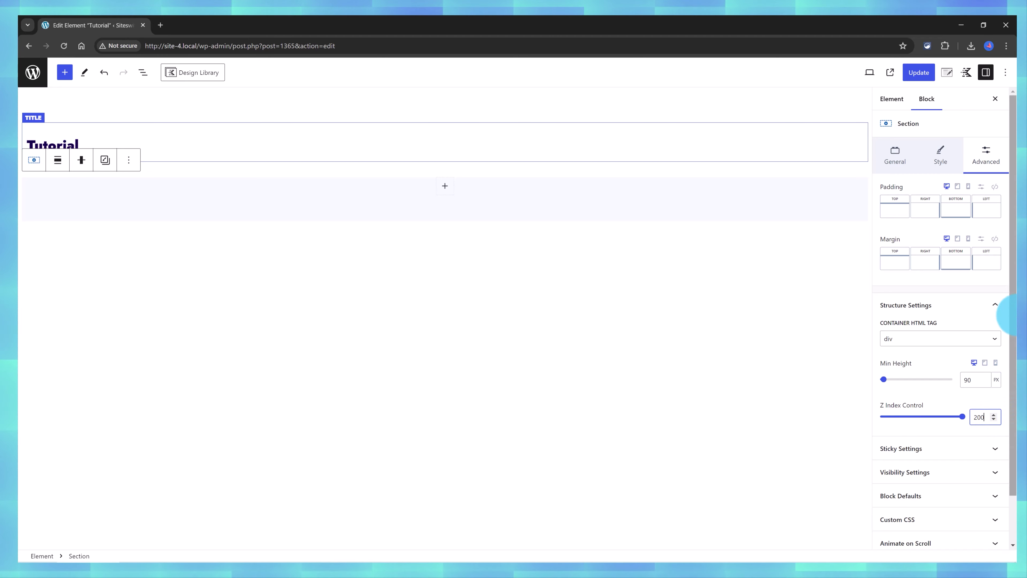
click(892, 215)
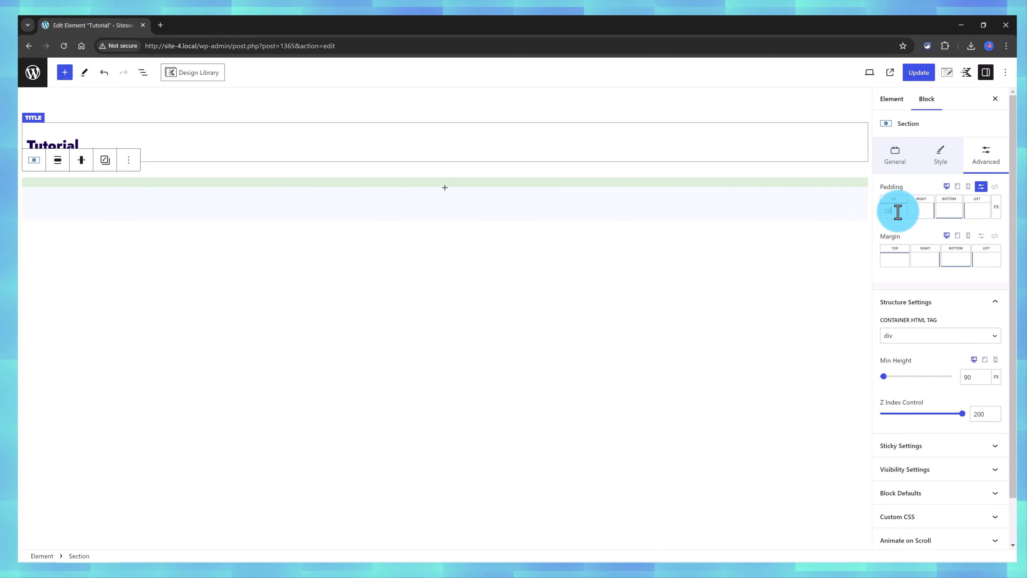
click(406, 192)
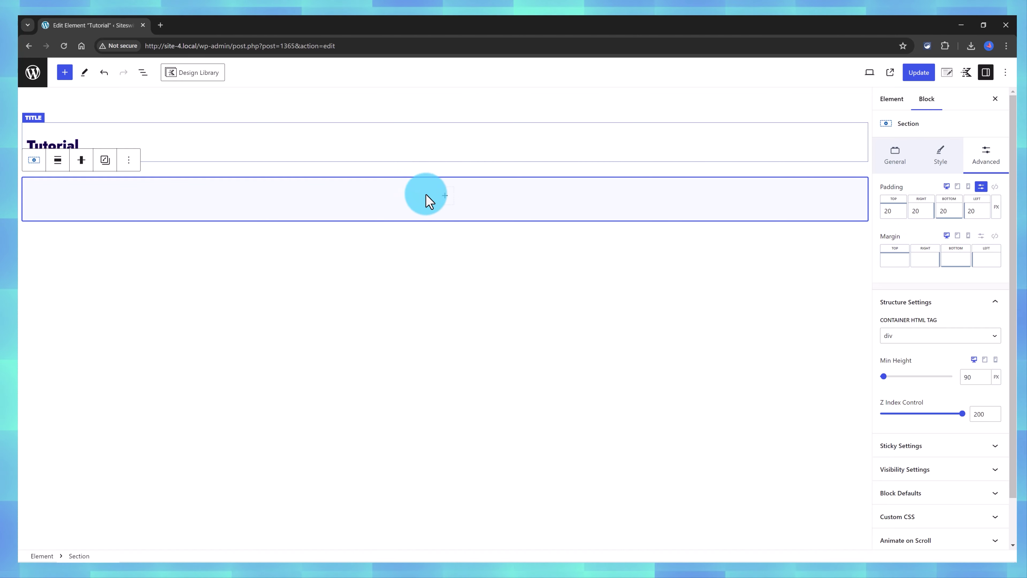
Insert an Icon block in the section and choose the line-style Home icon.
click(443, 198)
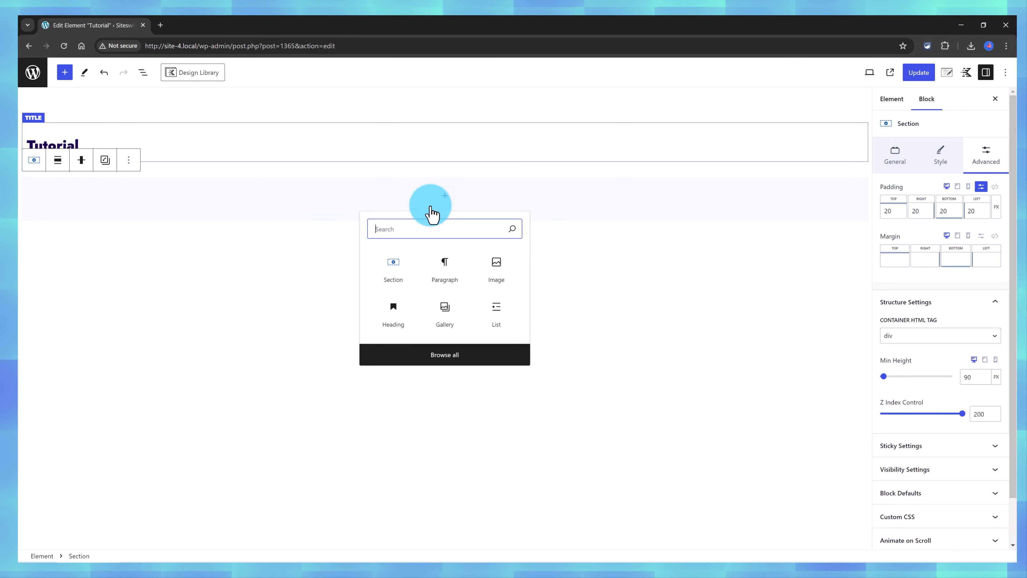
text(Icon)
click(396, 273)
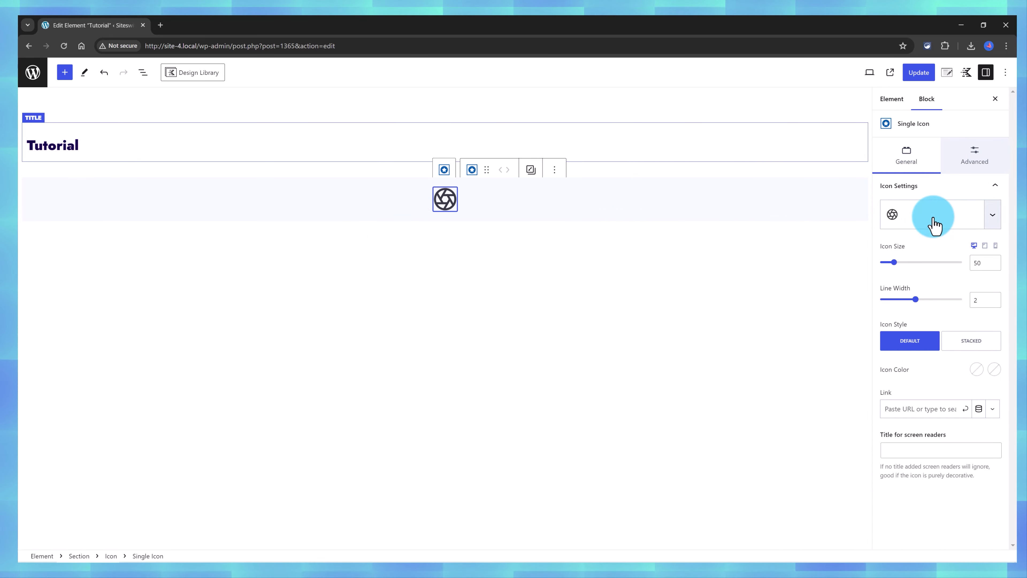
click(892, 220)
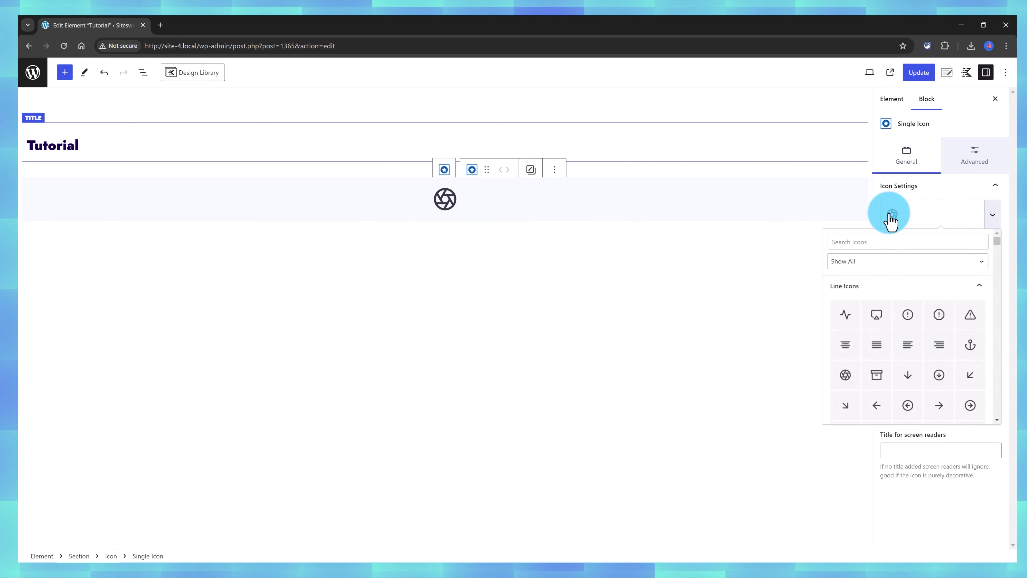
click(892, 221)
click(892, 220)
click(860, 242)
text(Home)
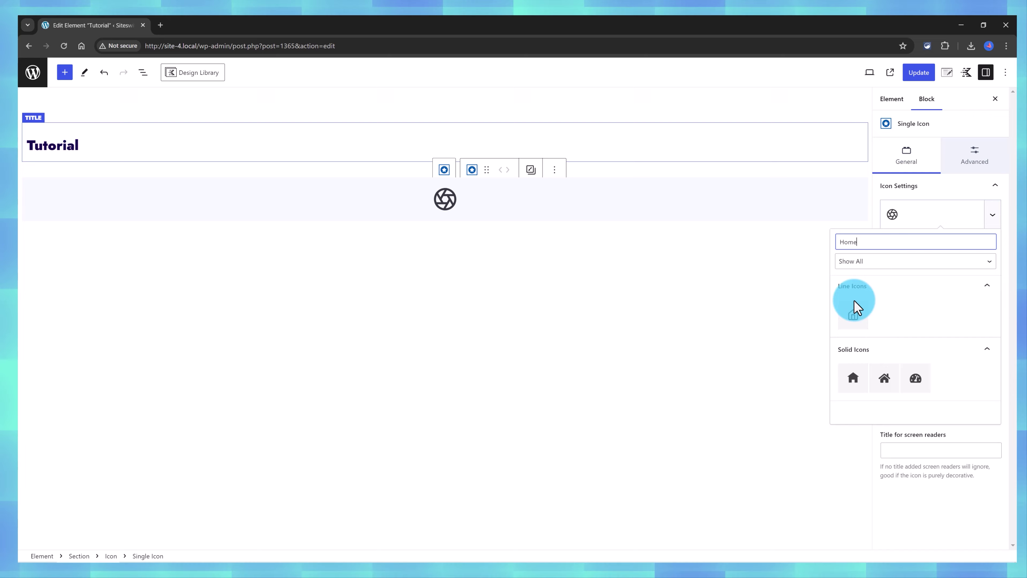
click(852, 318)
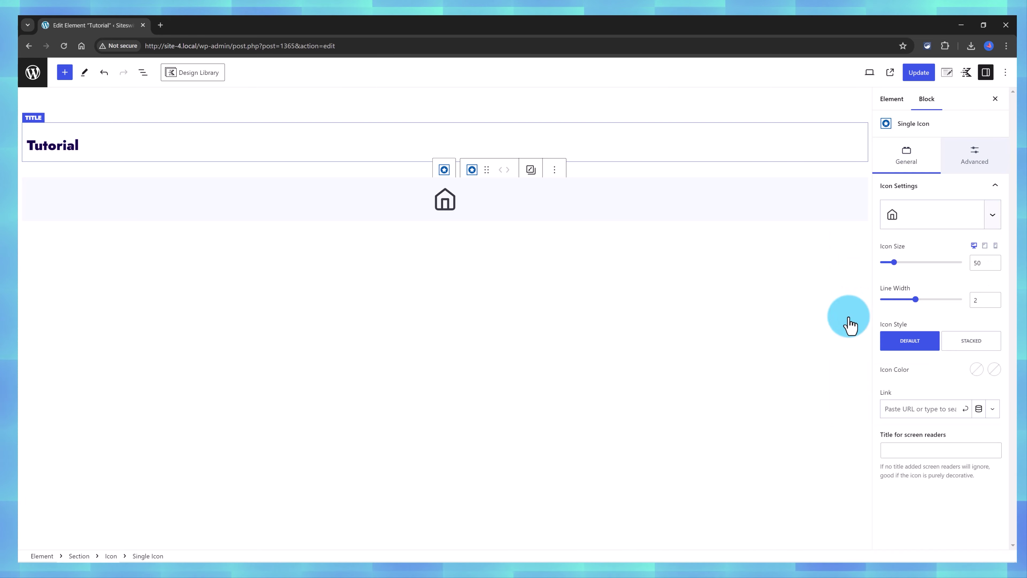
Link the house icon to the Home page.
click(903, 406)
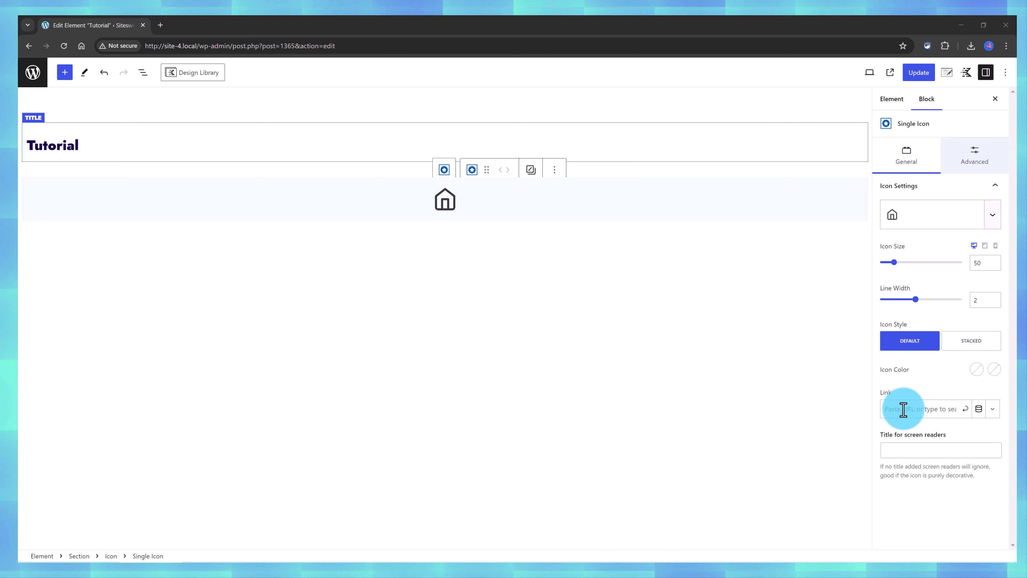
click(904, 408)
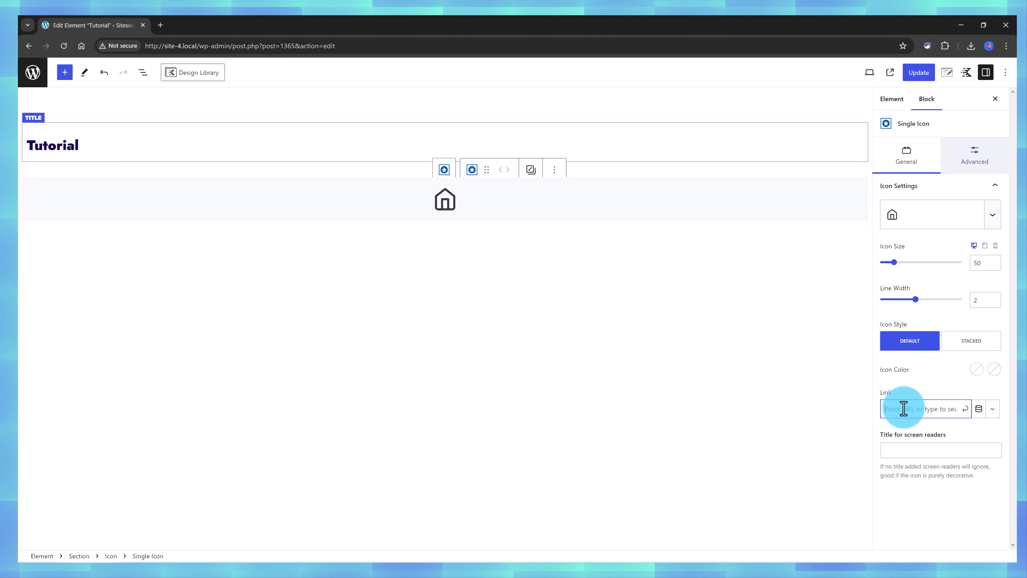
click(966, 410)
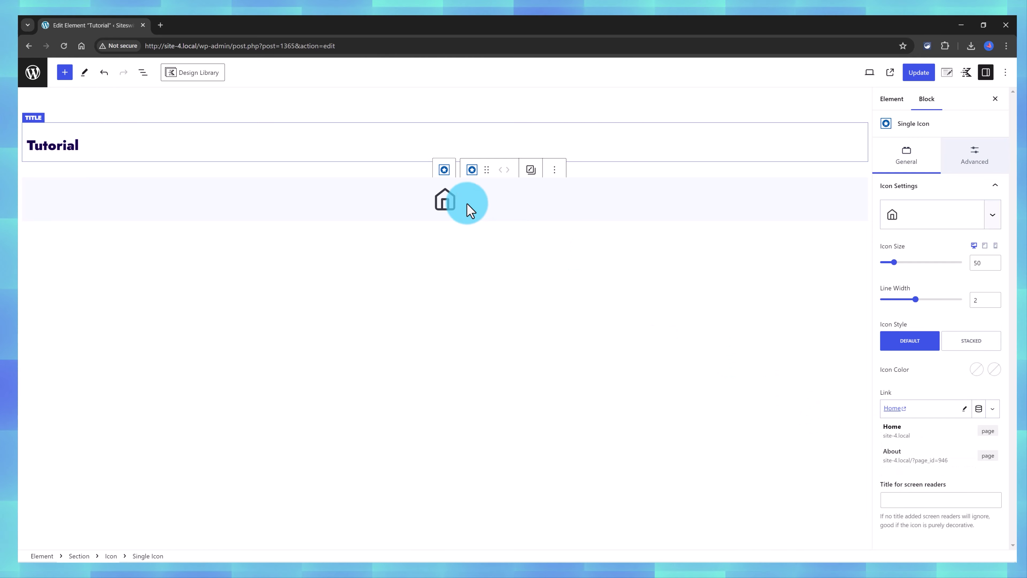
click(441, 202)
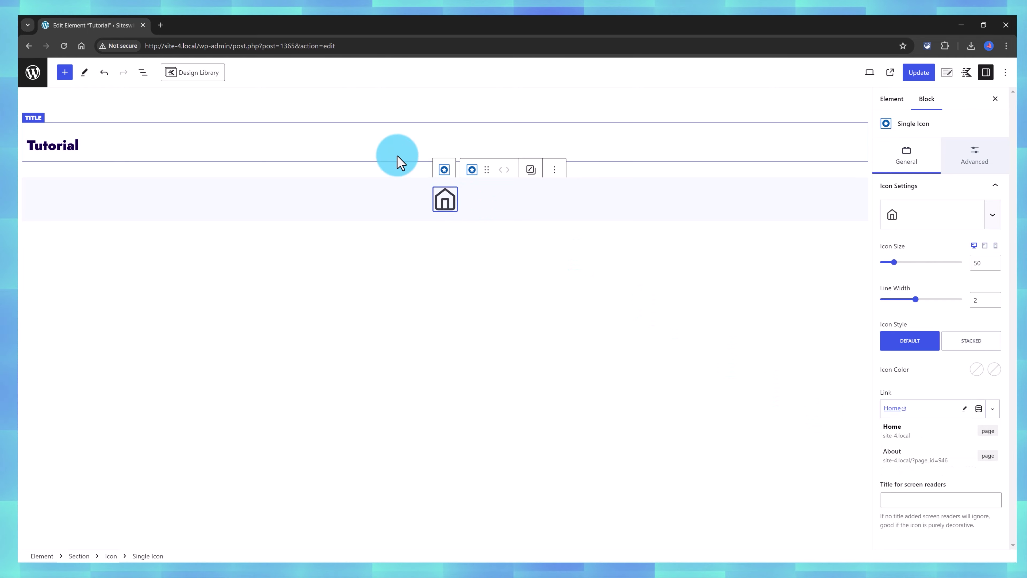
Select the Icon group in List View and add three more icons, making four in total.
click(142, 72)
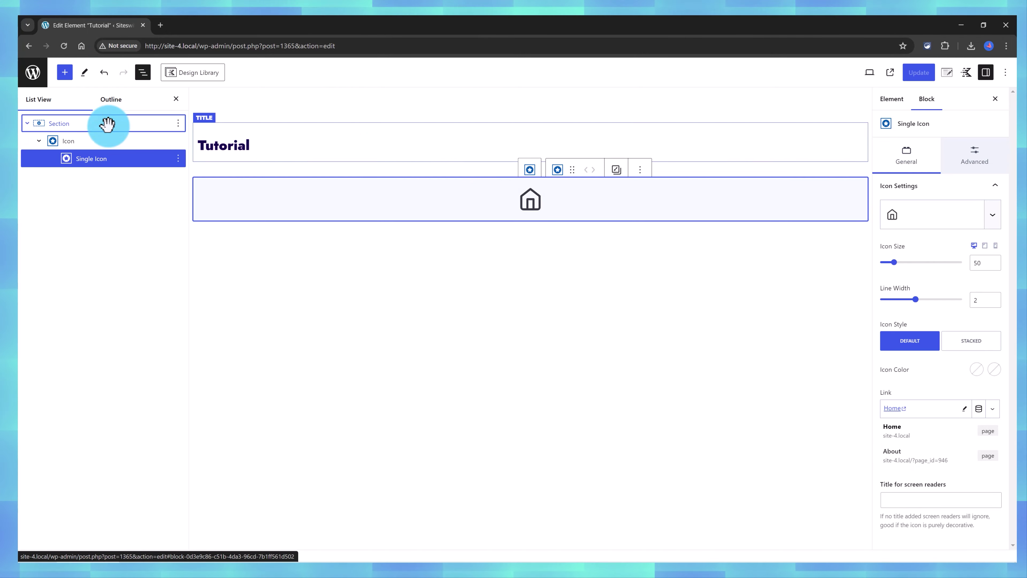
click(98, 125)
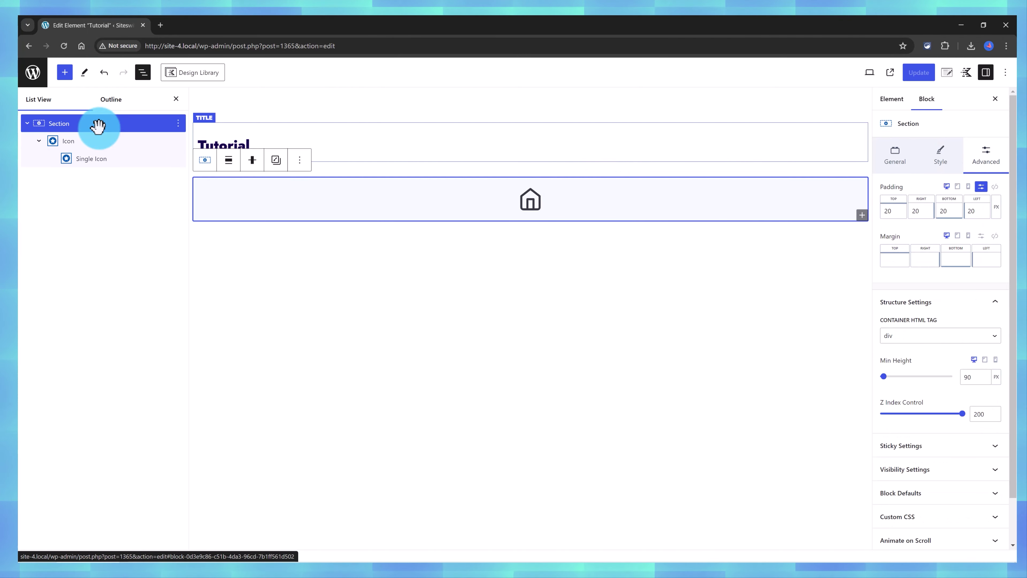
click(90, 152)
click(90, 144)
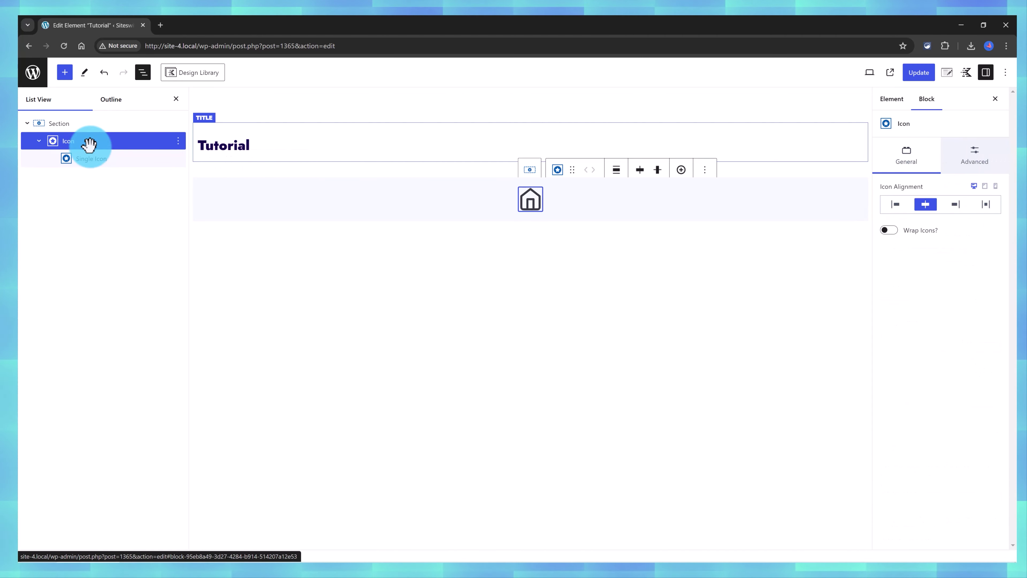
click(682, 172)
click(271, 154)
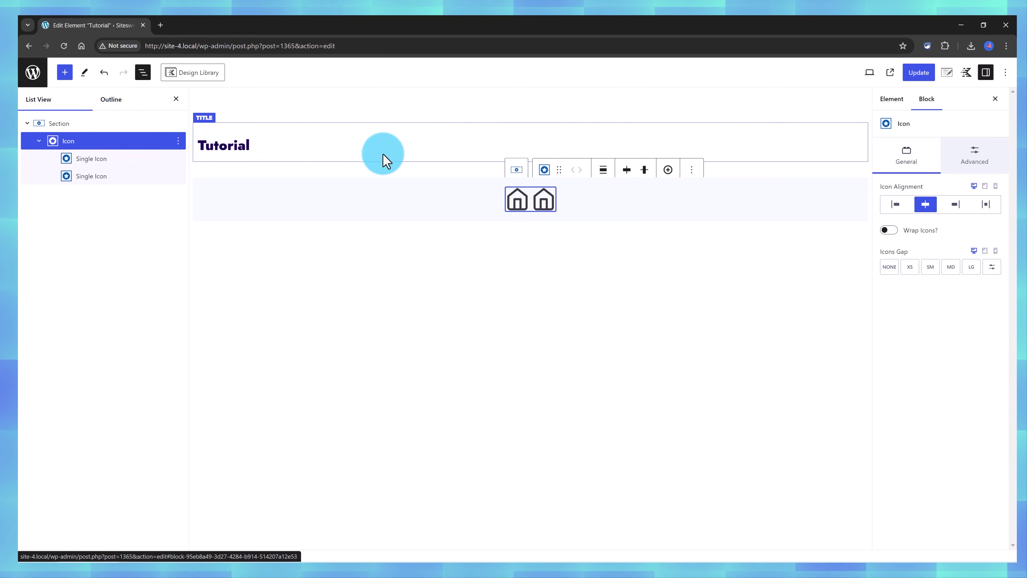
click(643, 172)
click(77, 146)
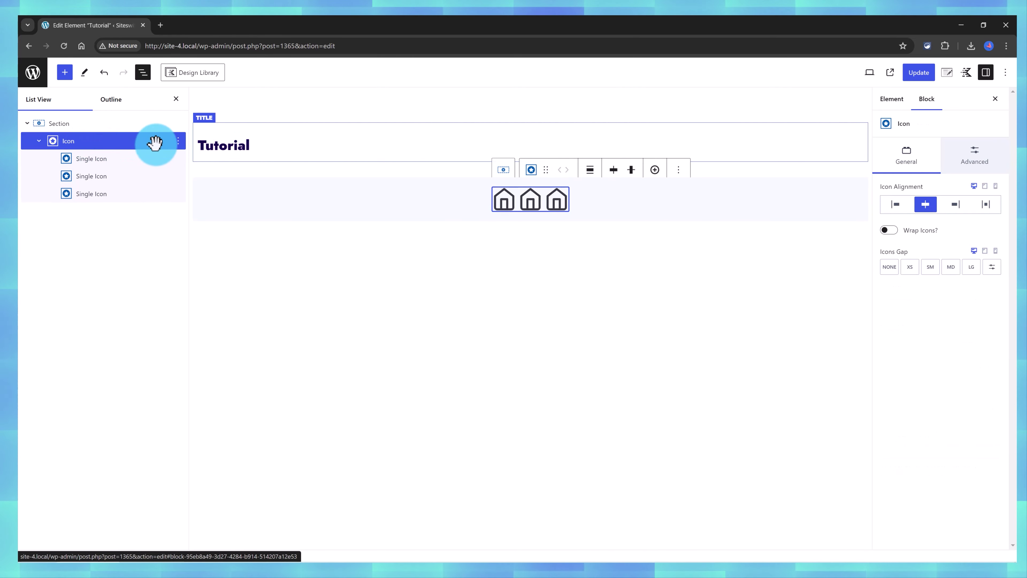
click(631, 170)
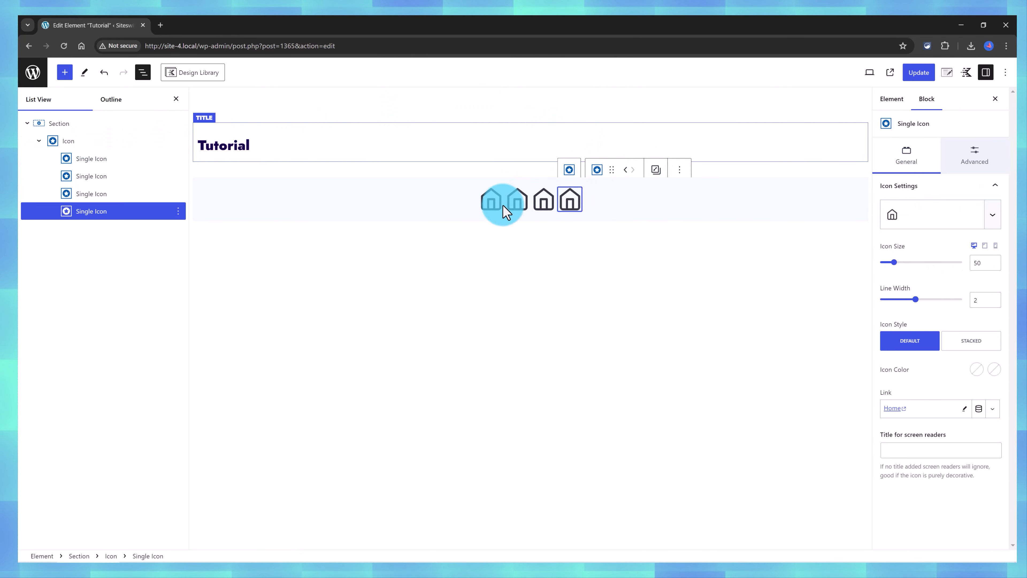
Change the second, third and fourth icons to phone, cart and envelope.
click(518, 204)
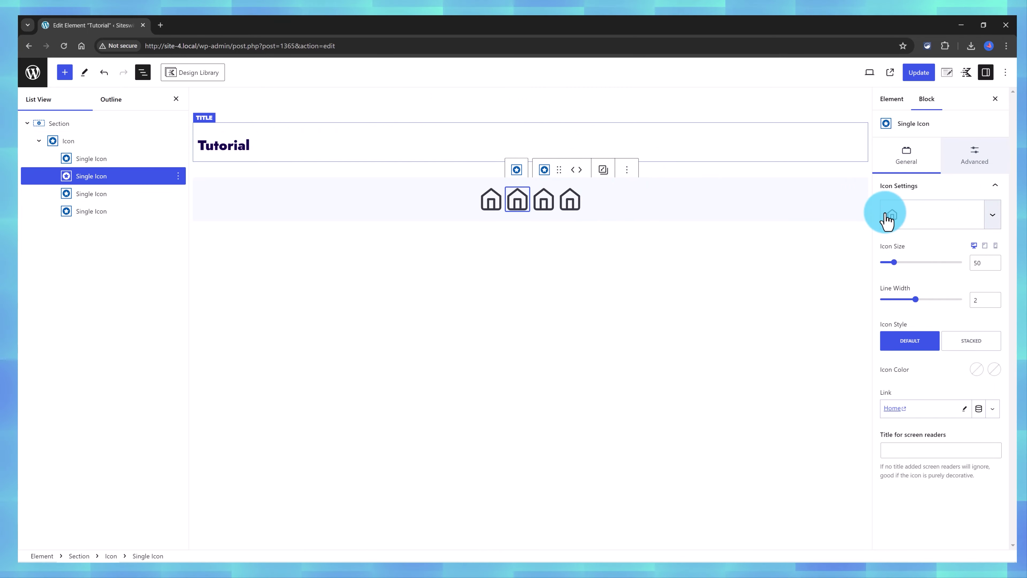
click(894, 234)
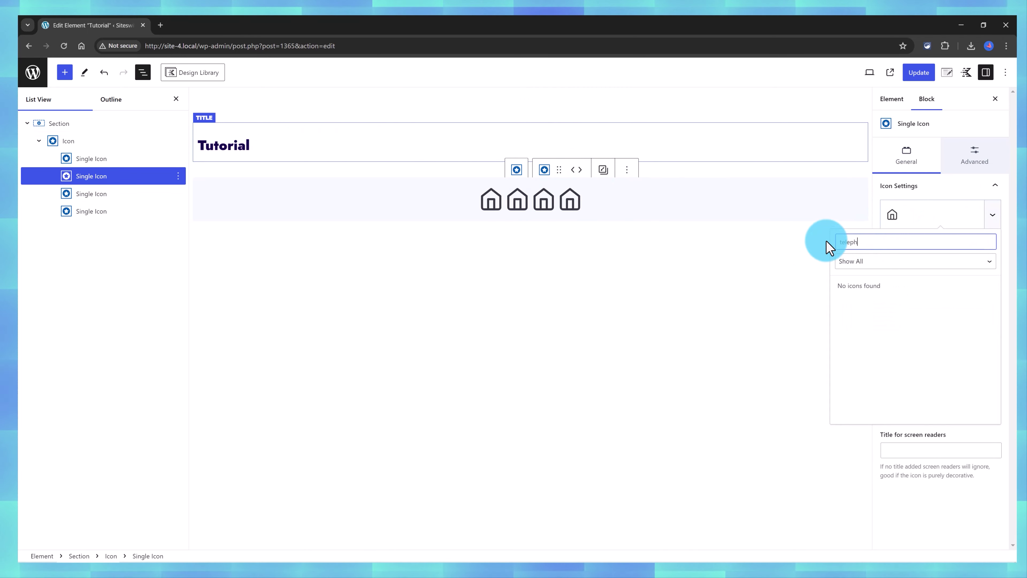
click(947, 390)
click(544, 199)
click(895, 214)
click(908, 374)
click(570, 200)
click(853, 206)
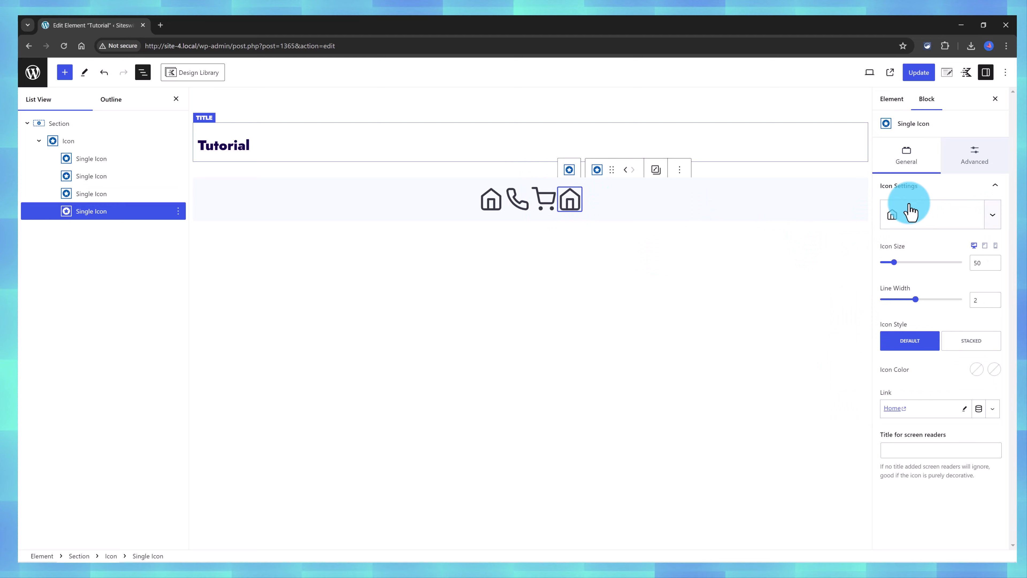
click(908, 374)
click(346, 243)
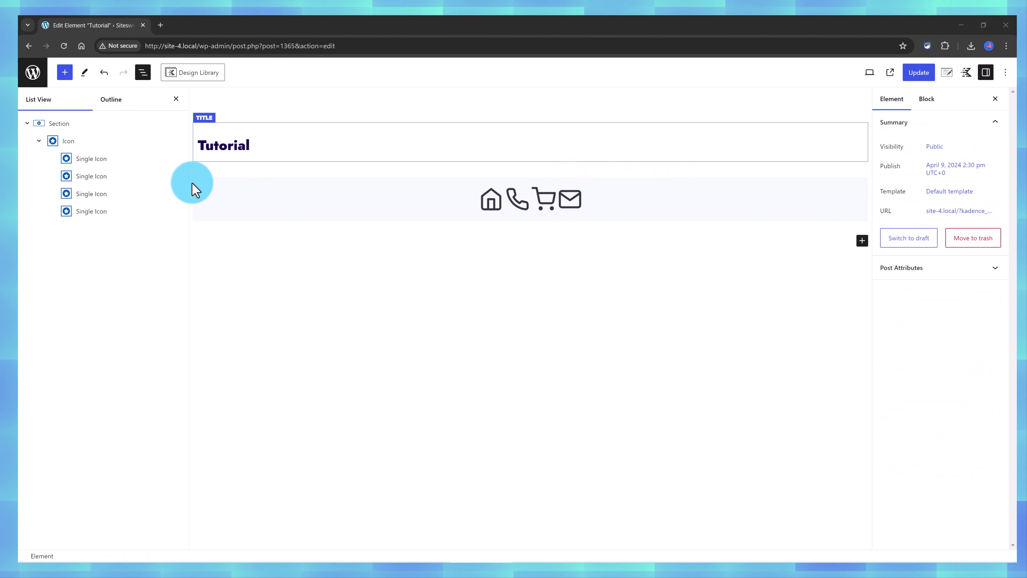
Give the house and cart icons the Stacked style with a rounded border radius (4 on the house).
click(488, 210)
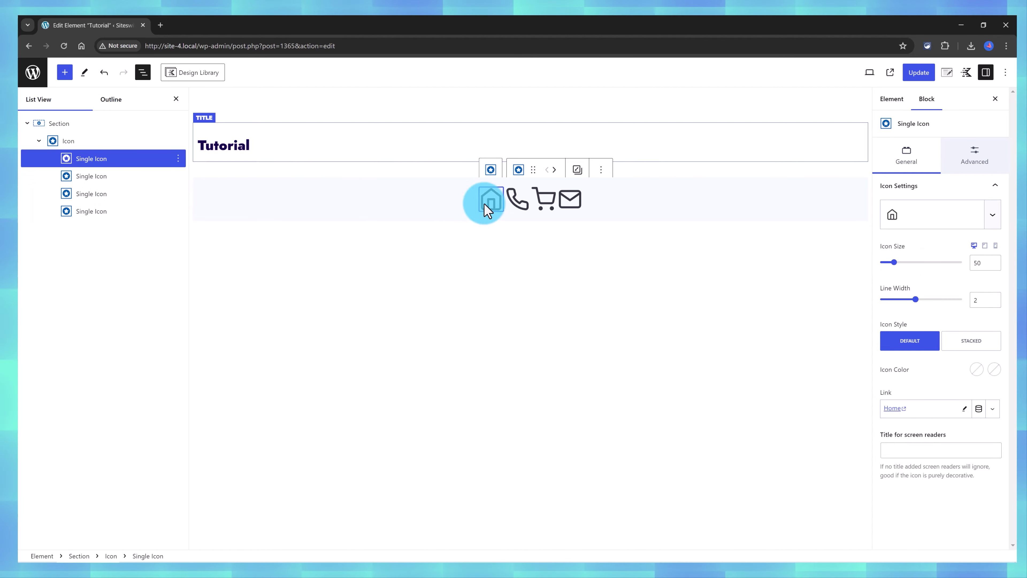
click(971, 341)
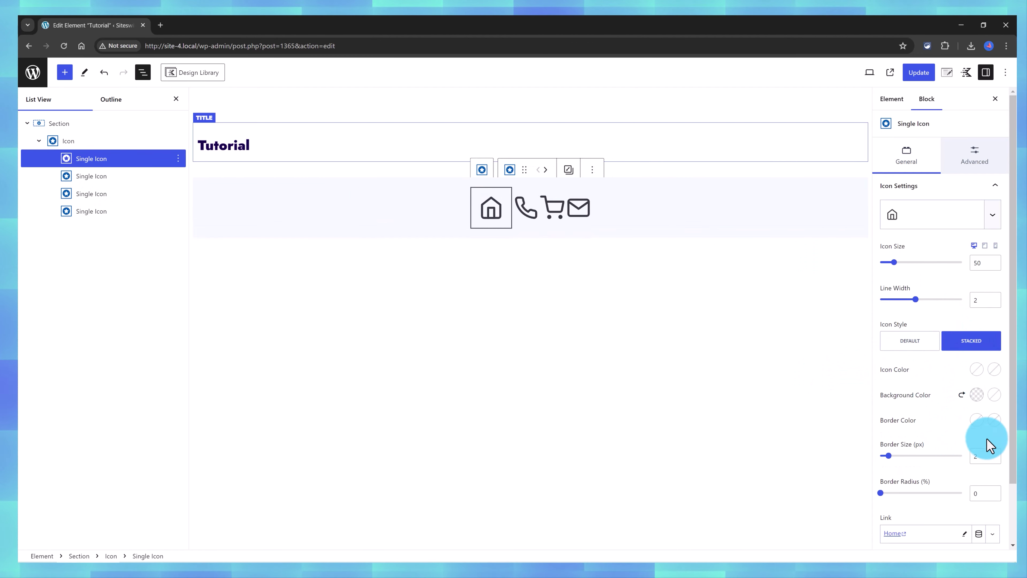
click(986, 492)
text(4)
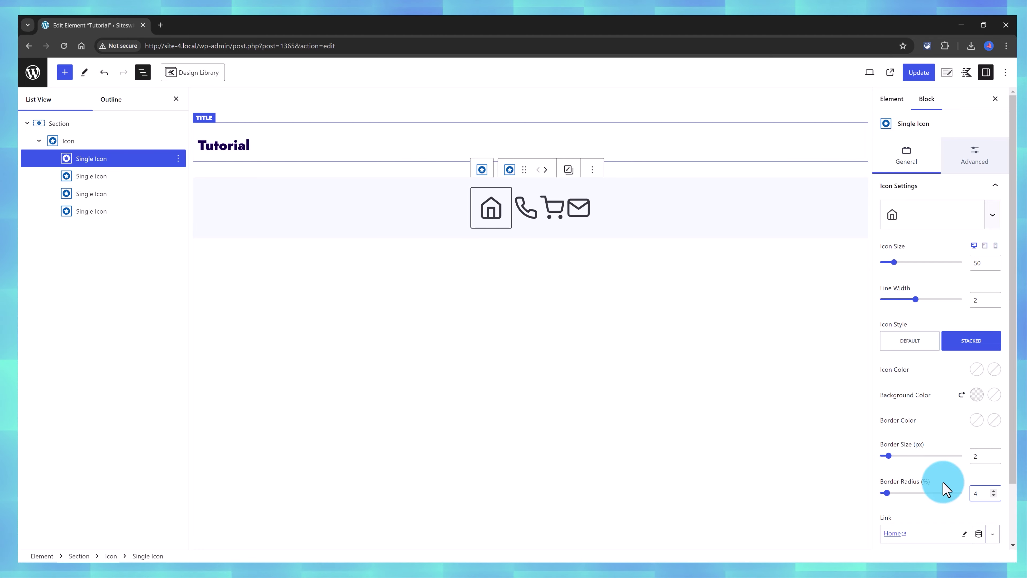
click(528, 214)
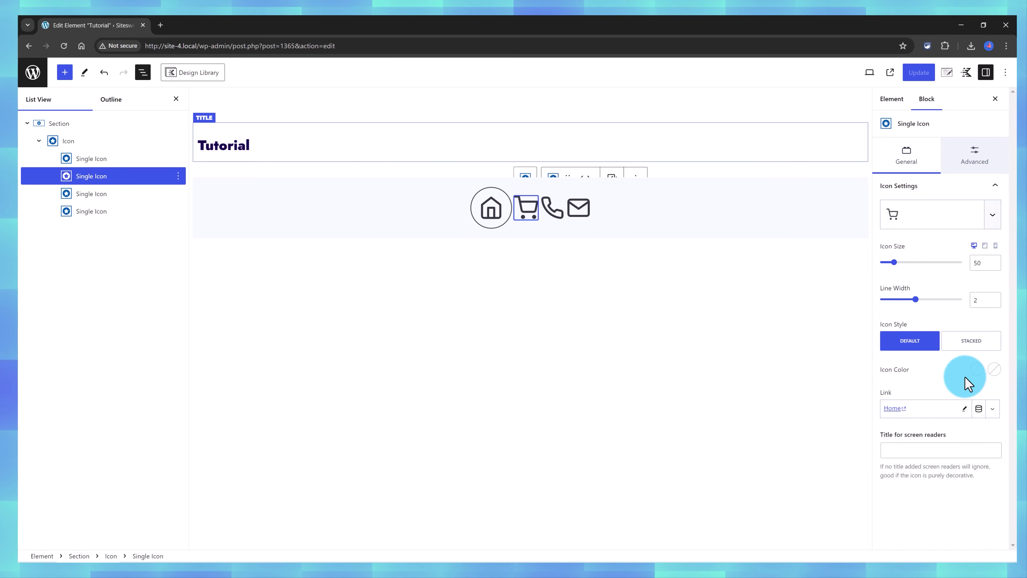
click(970, 344)
drag(978, 494, 955, 496)
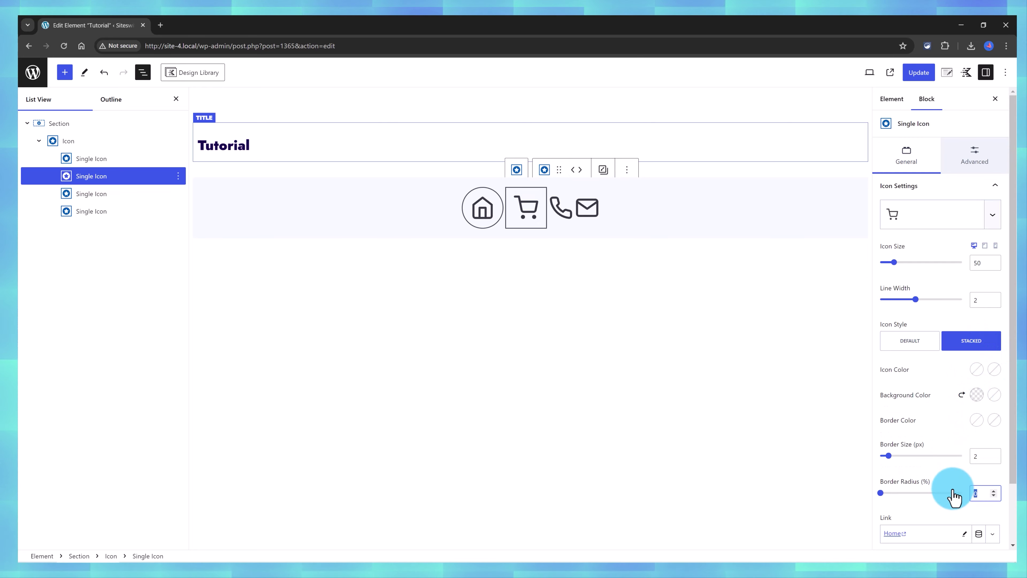
Unlink the Section's border sides and give it a 1 px top border only.
text(5)
click(91, 129)
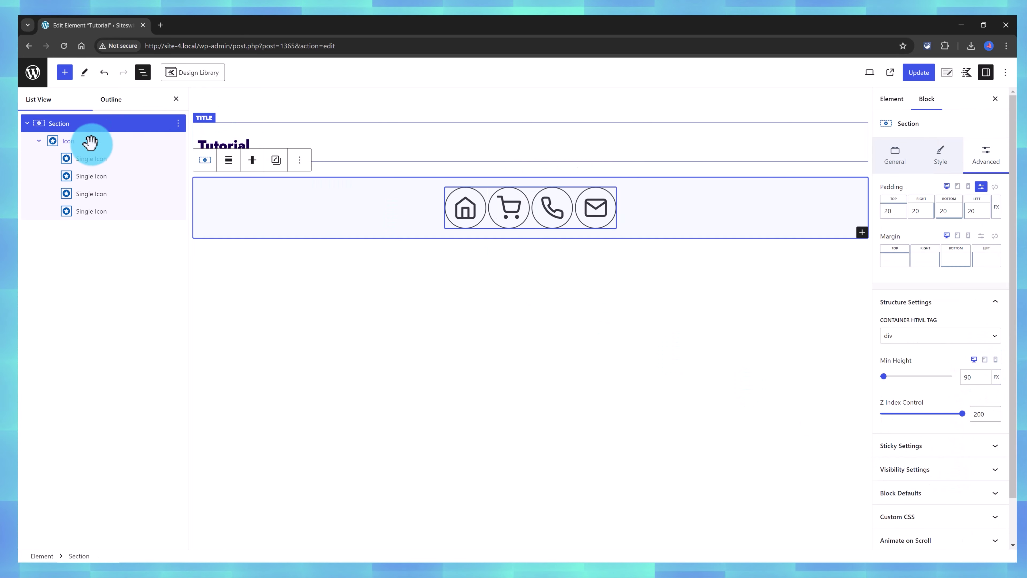
click(201, 199)
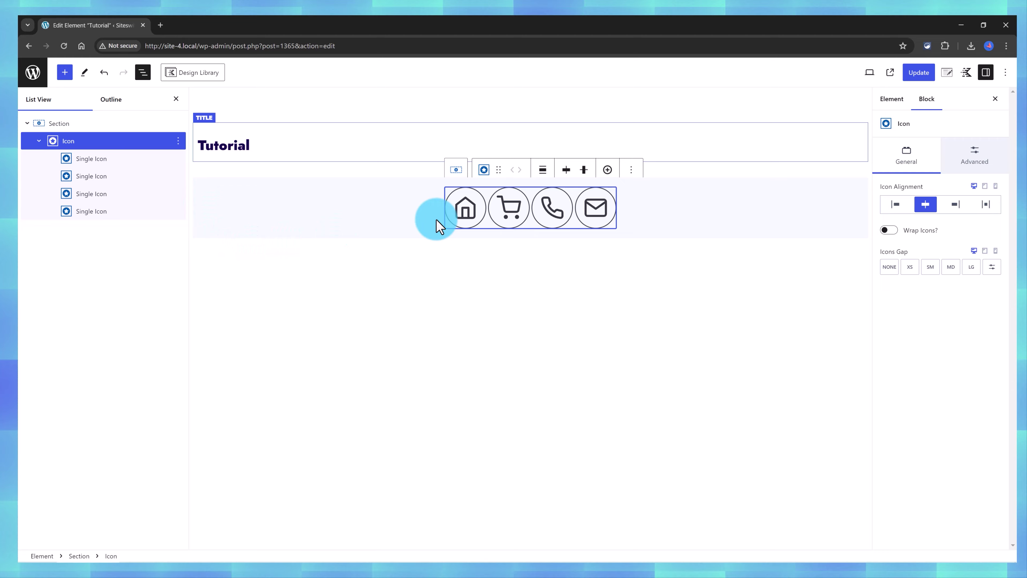
click(100, 124)
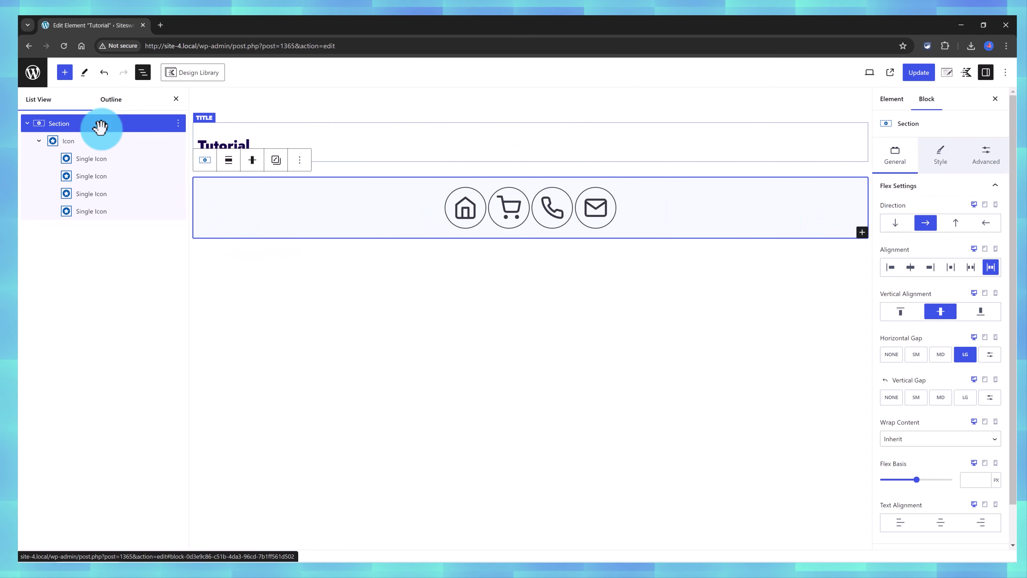
click(940, 153)
click(913, 424)
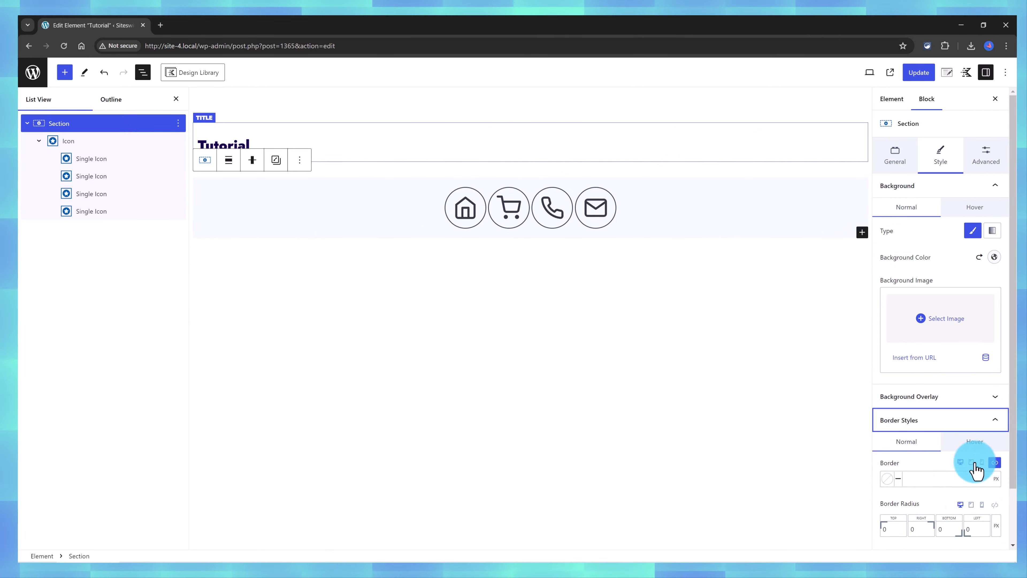
scroll(976, 470, down, 2)
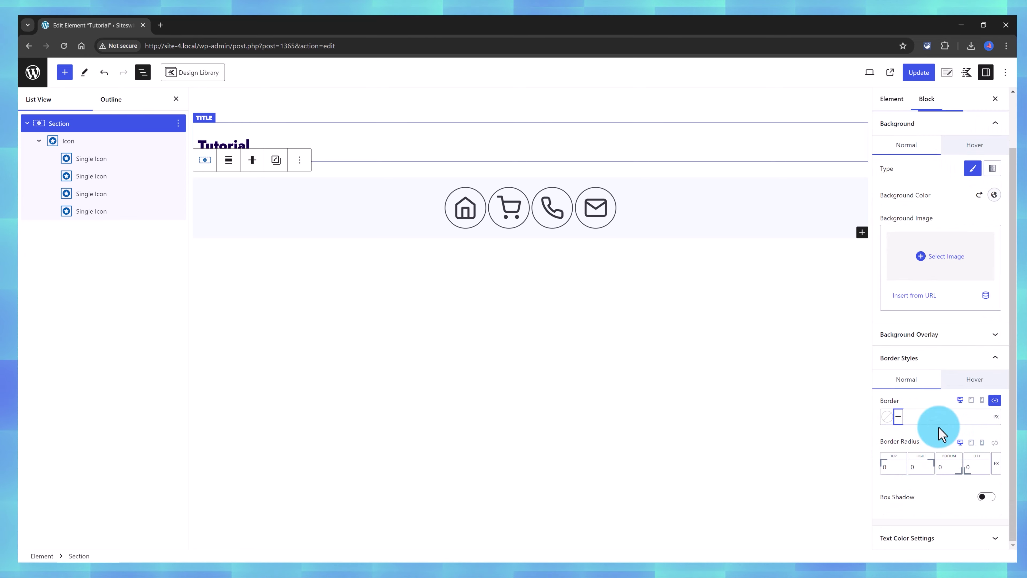
click(995, 400)
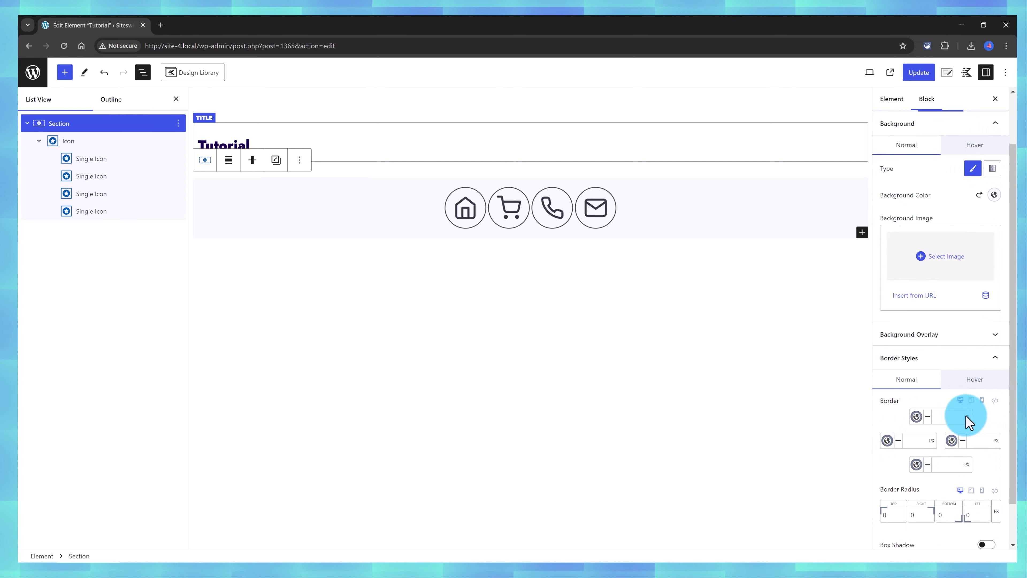
click(946, 414)
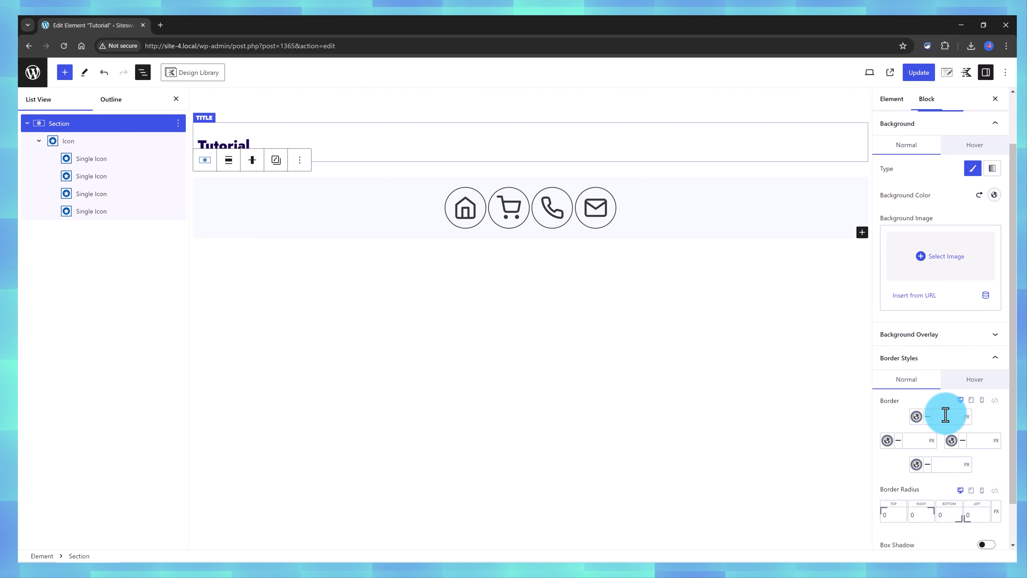
text(1)
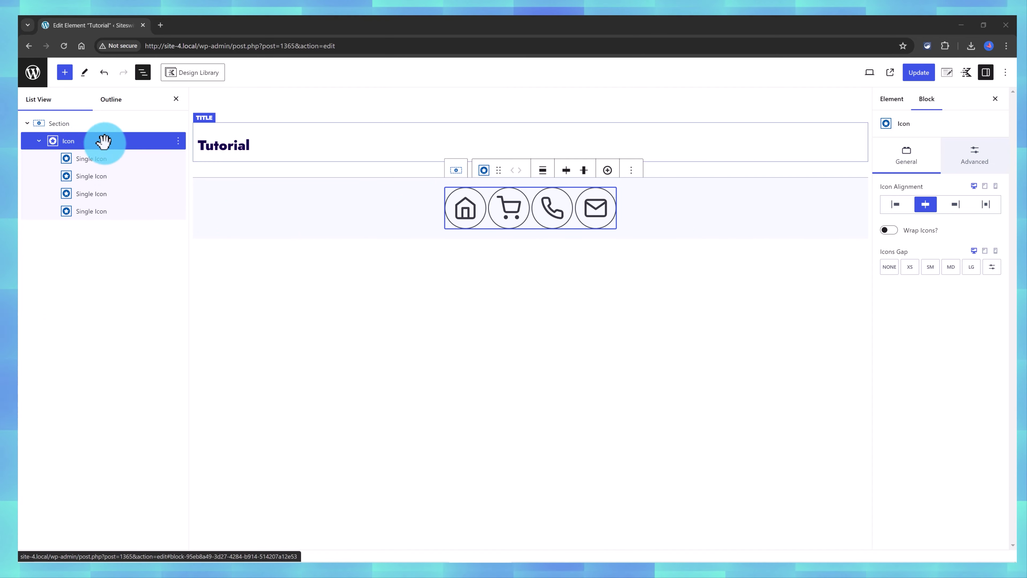
Right-align the Icon block and set its Icons Gap to LG.
click(956, 204)
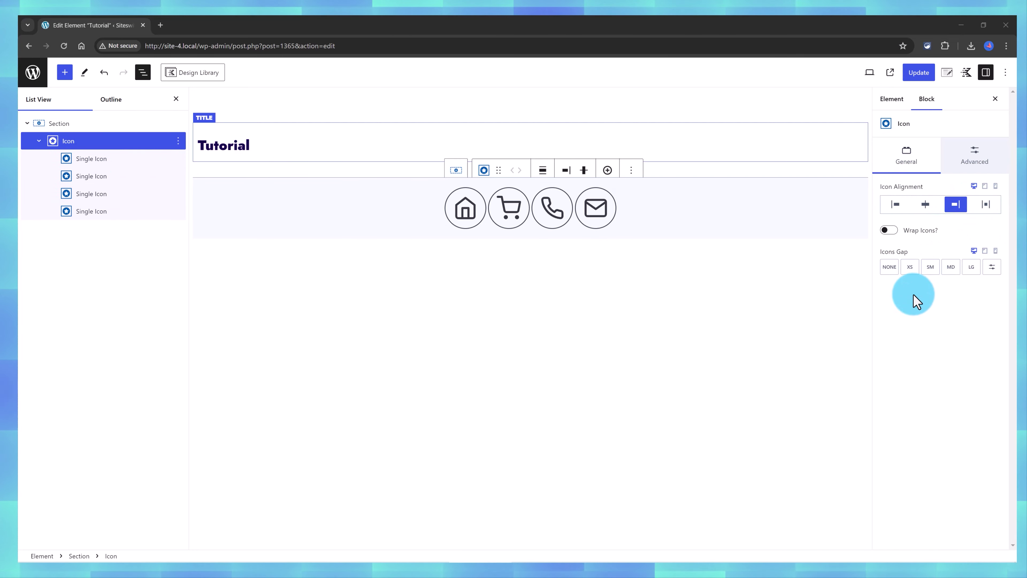
click(972, 268)
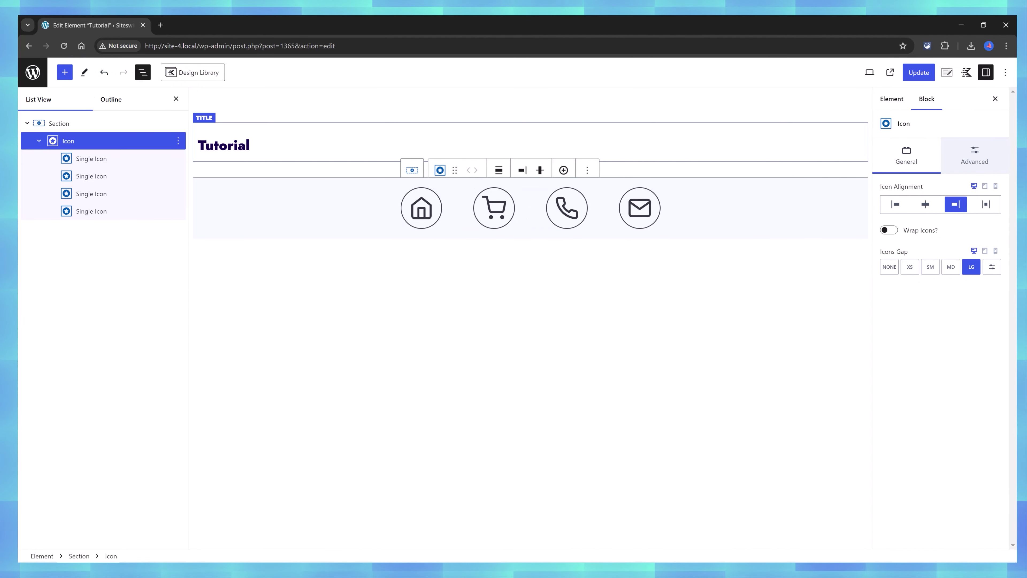
Turn on Hide on Desktop and Hide on Tablet in the Section's Visibility Settings.
click(58, 123)
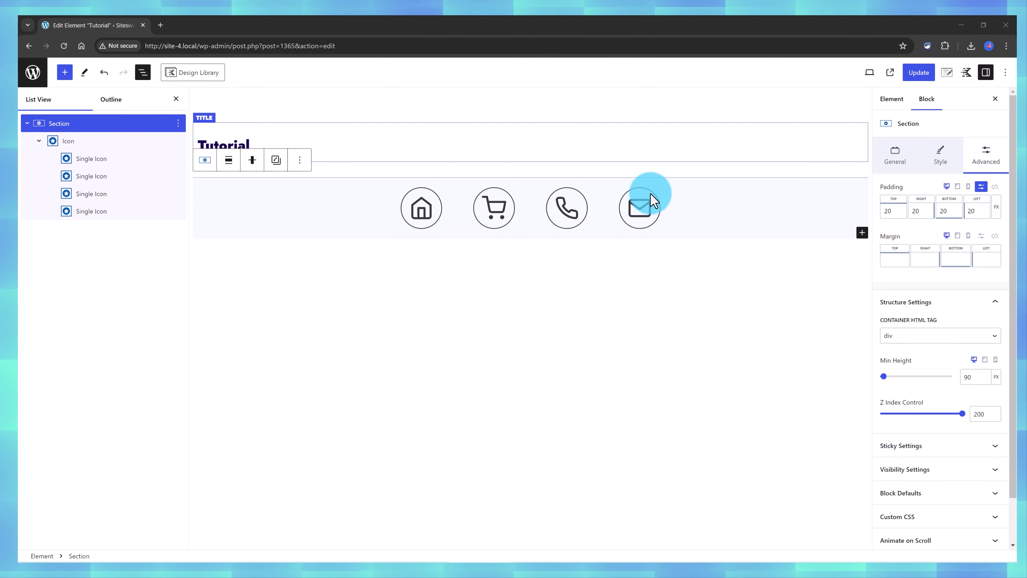
click(156, 121)
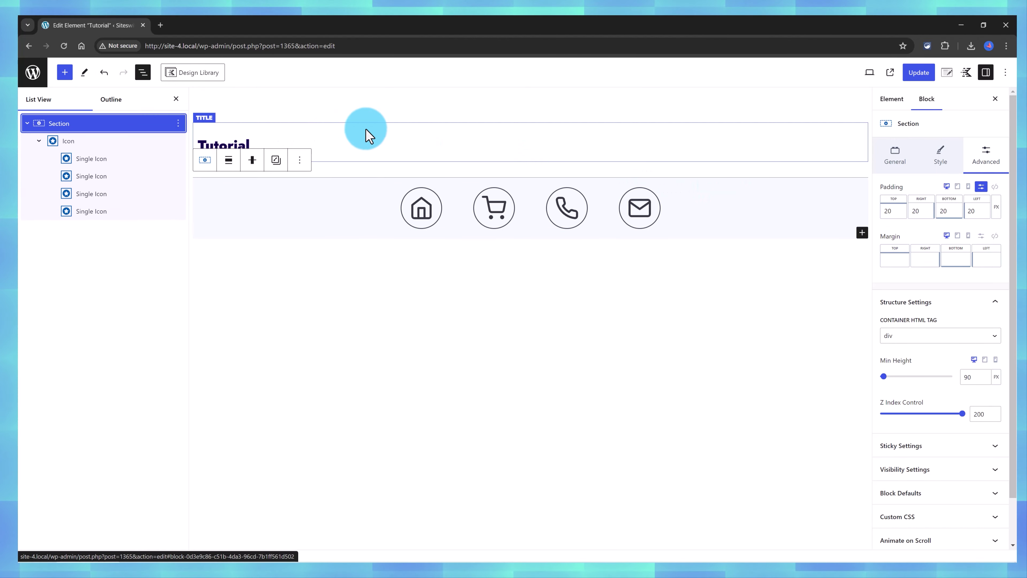
click(948, 470)
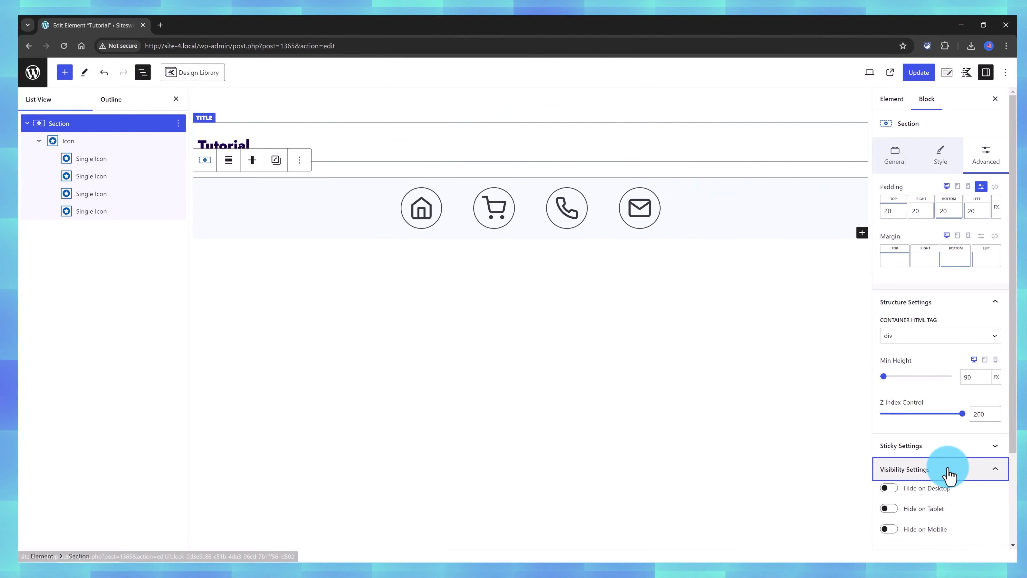
click(893, 488)
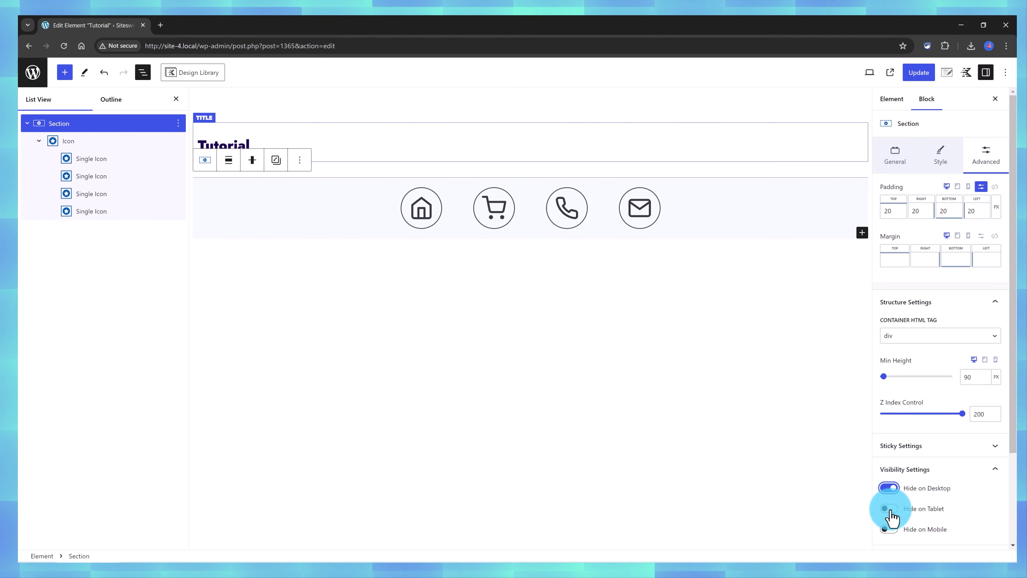
click(880, 510)
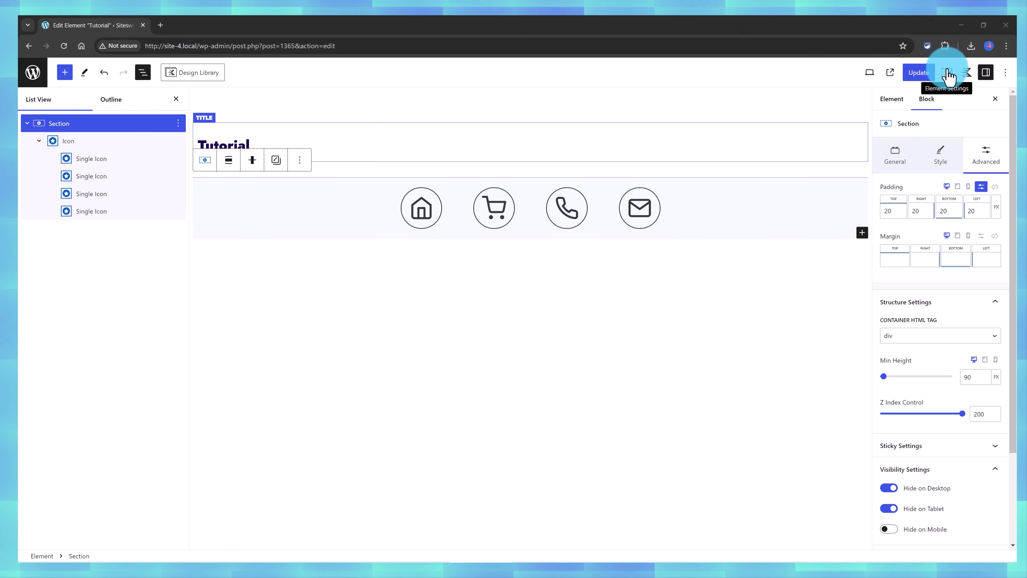
Set the element's placement to Fixed Bottom (no space below footer) with 100% width.
click(947, 73)
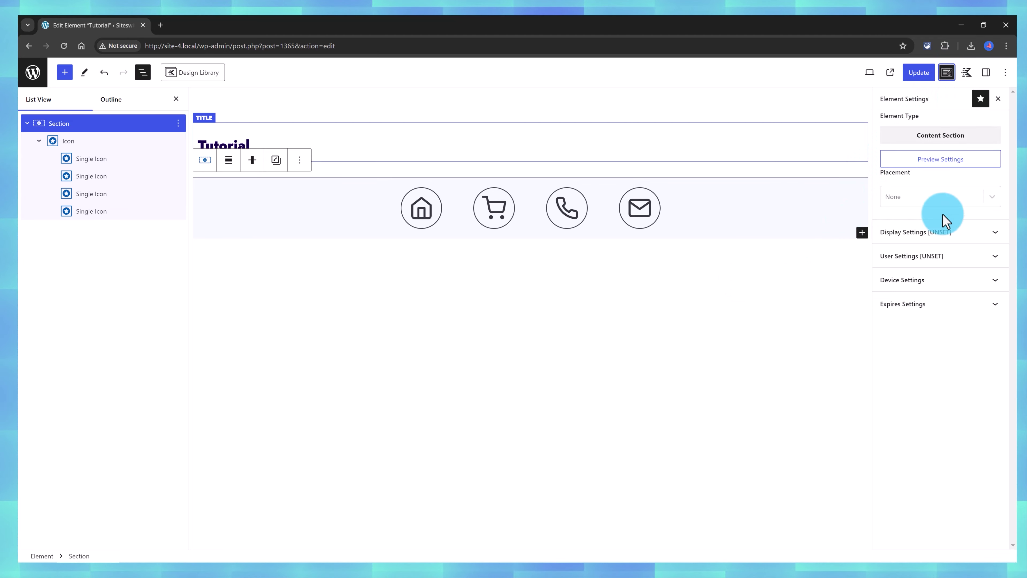
click(992, 199)
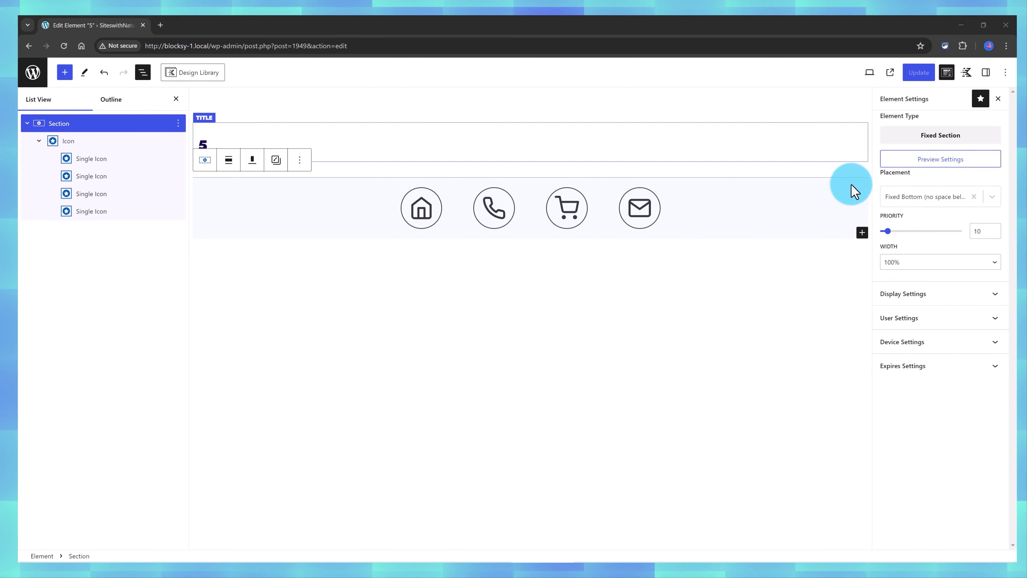
click(909, 202)
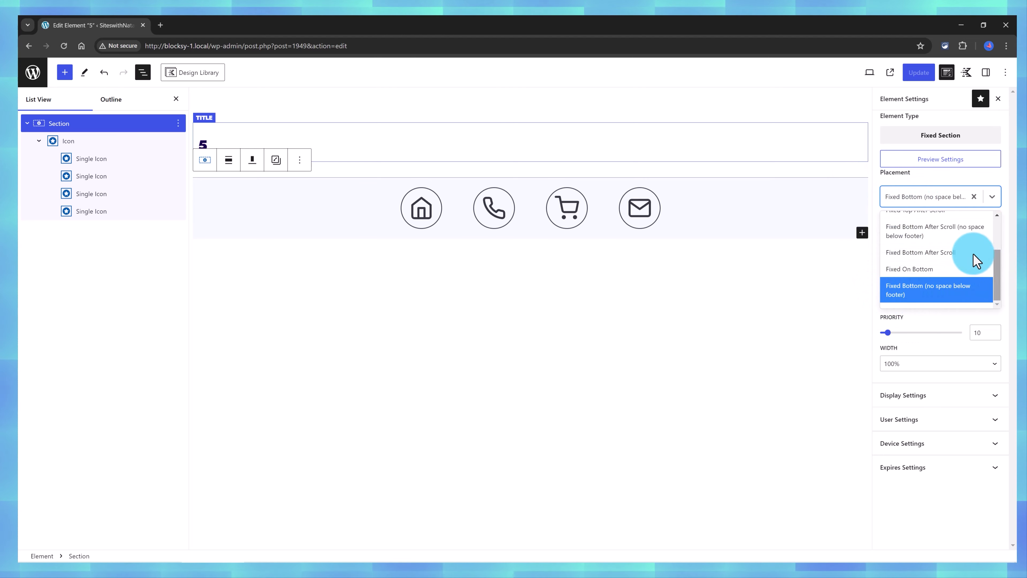
key(Escape)
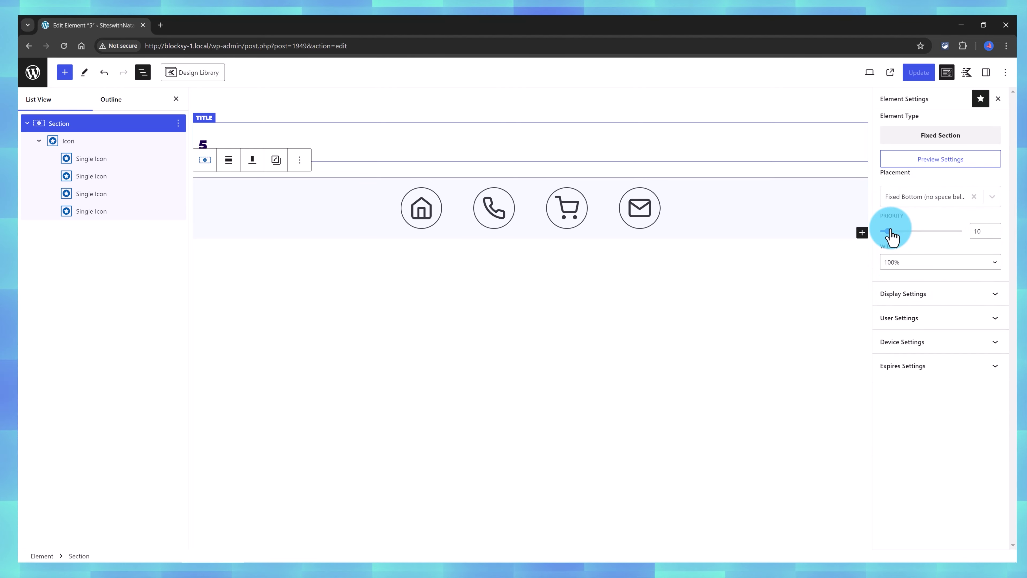
click(899, 263)
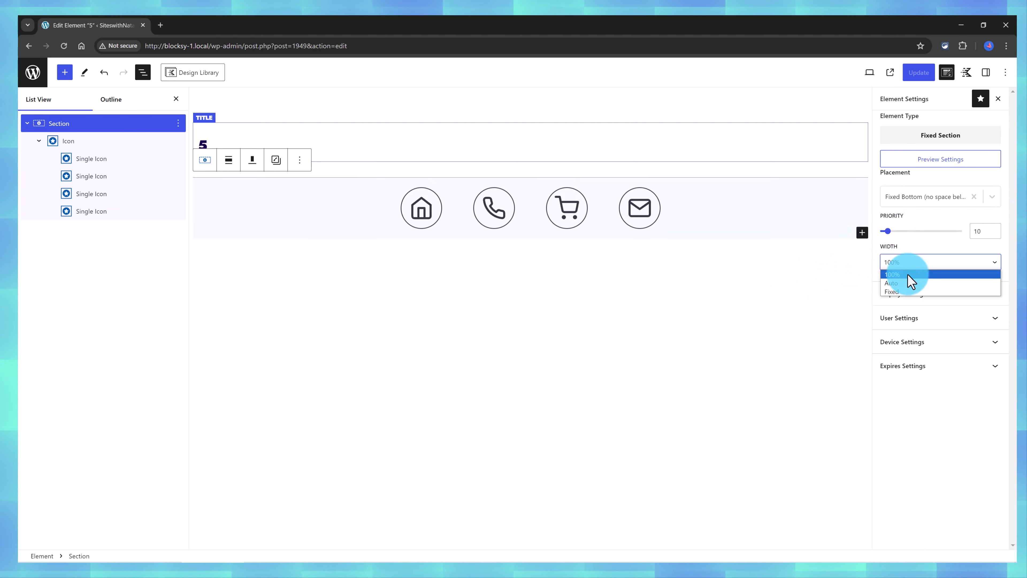
click(908, 275)
Show the element on Entire Site to All Users, restricted to Mobile devices.
click(936, 293)
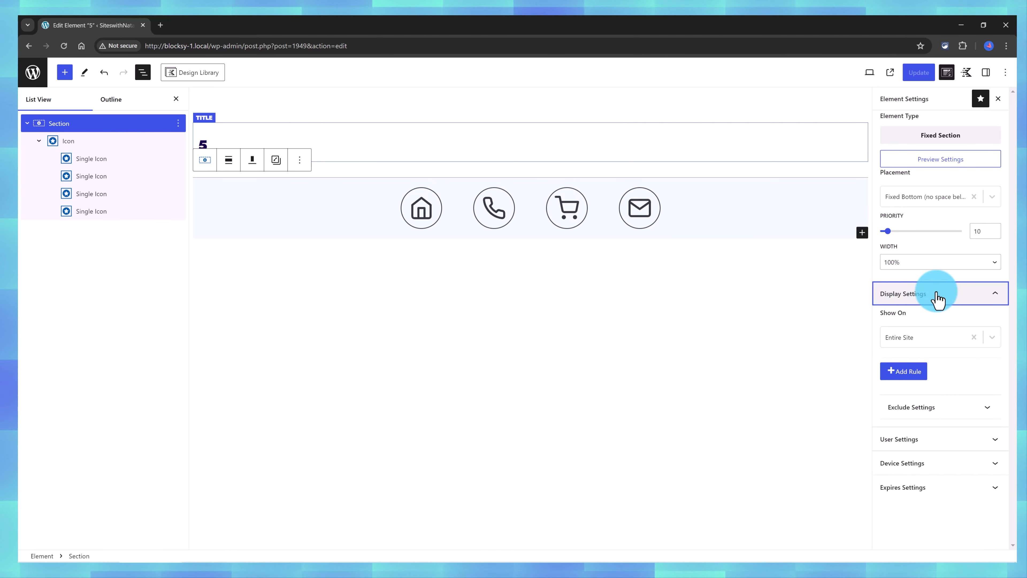
click(922, 339)
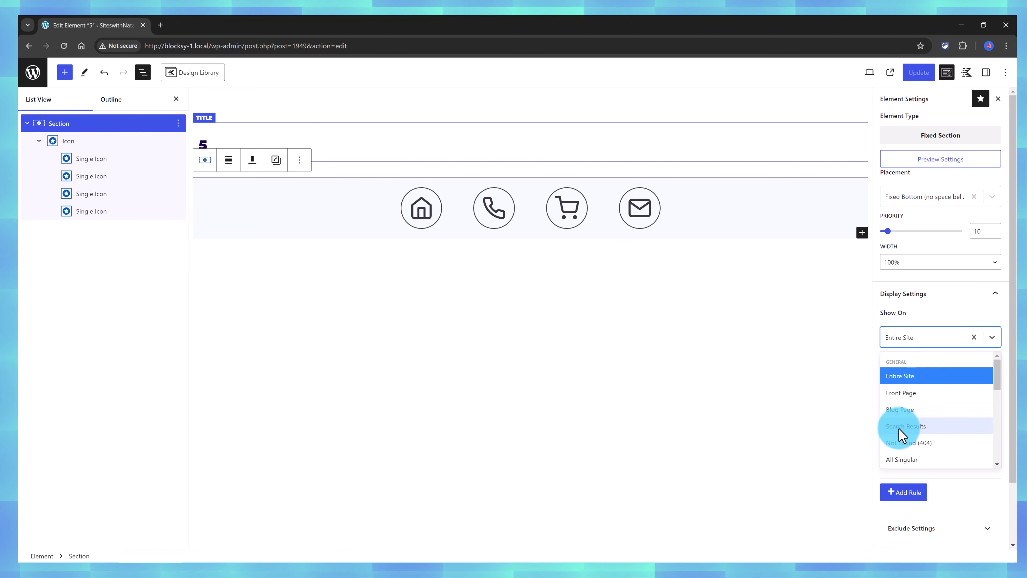
click(918, 378)
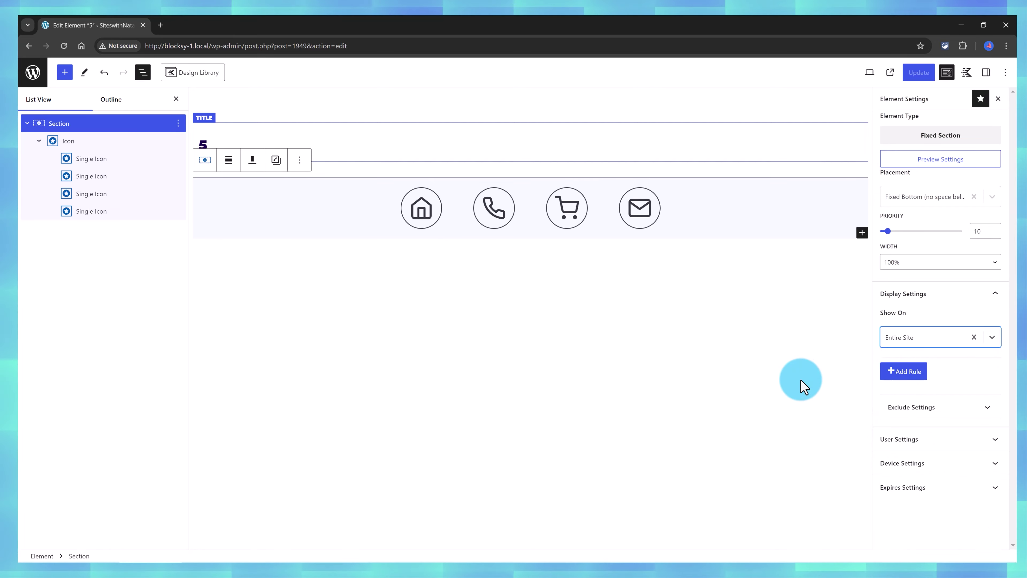
click(916, 440)
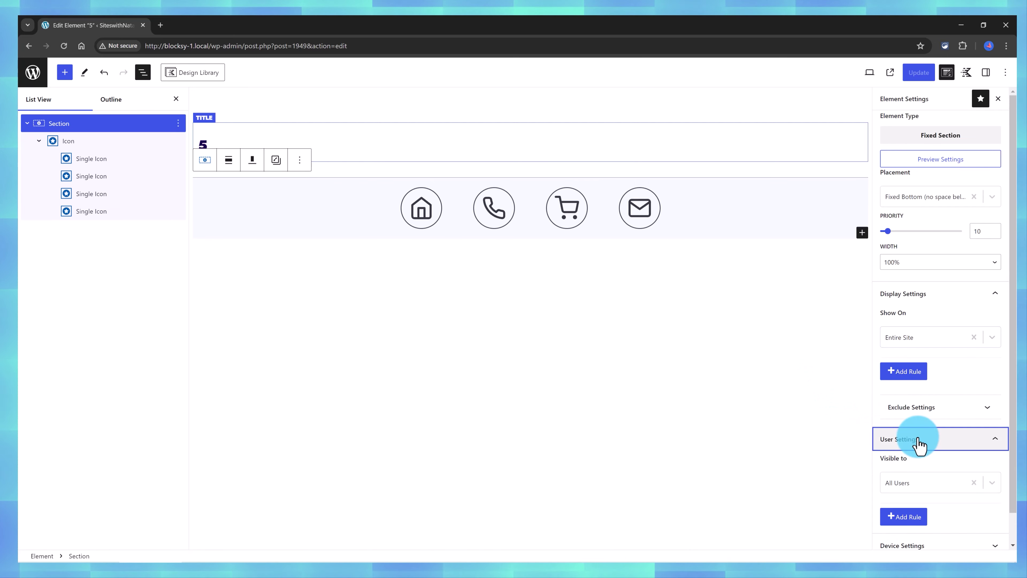
click(920, 483)
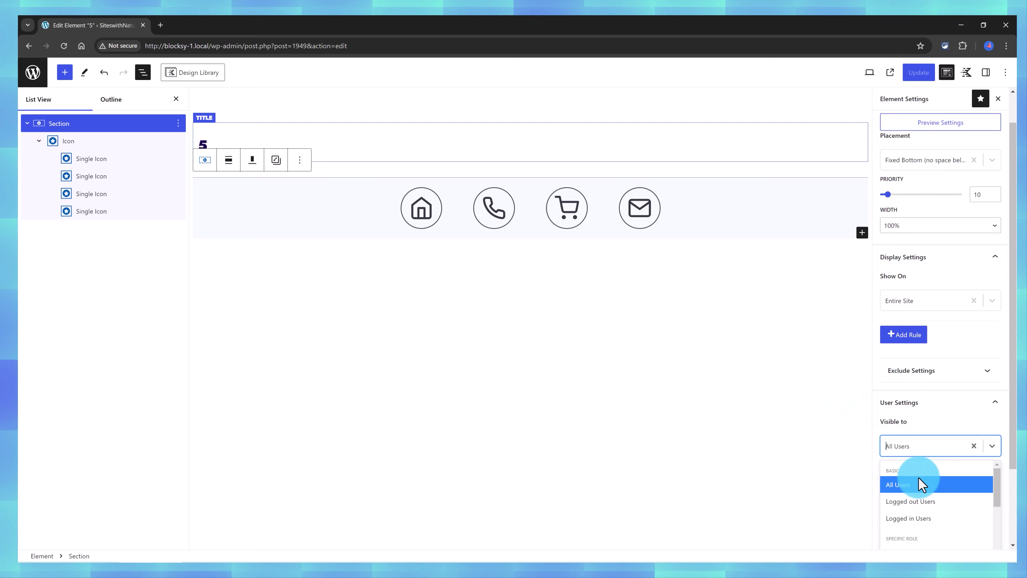
click(927, 488)
click(917, 514)
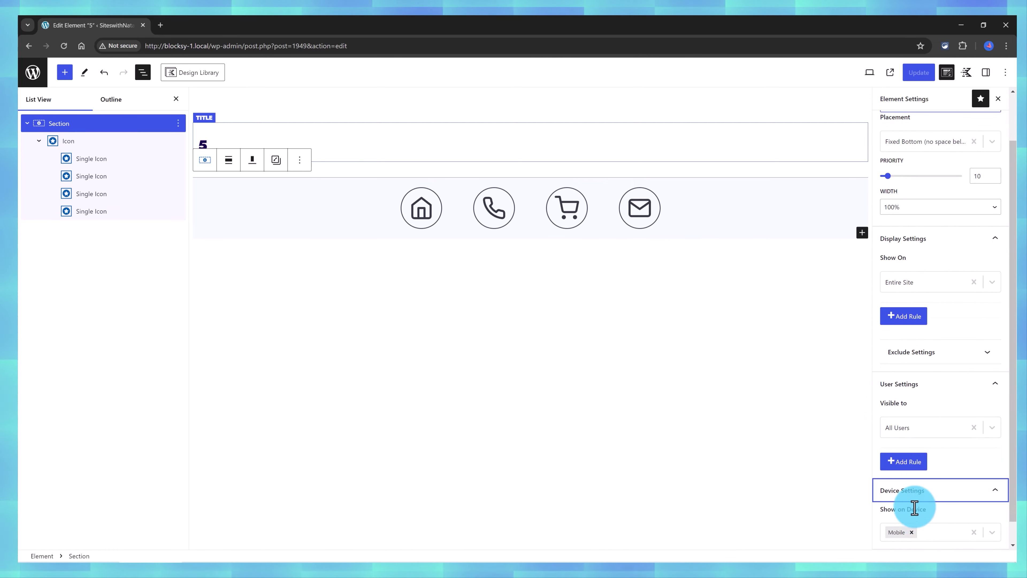
scroll(939, 522, down, 1)
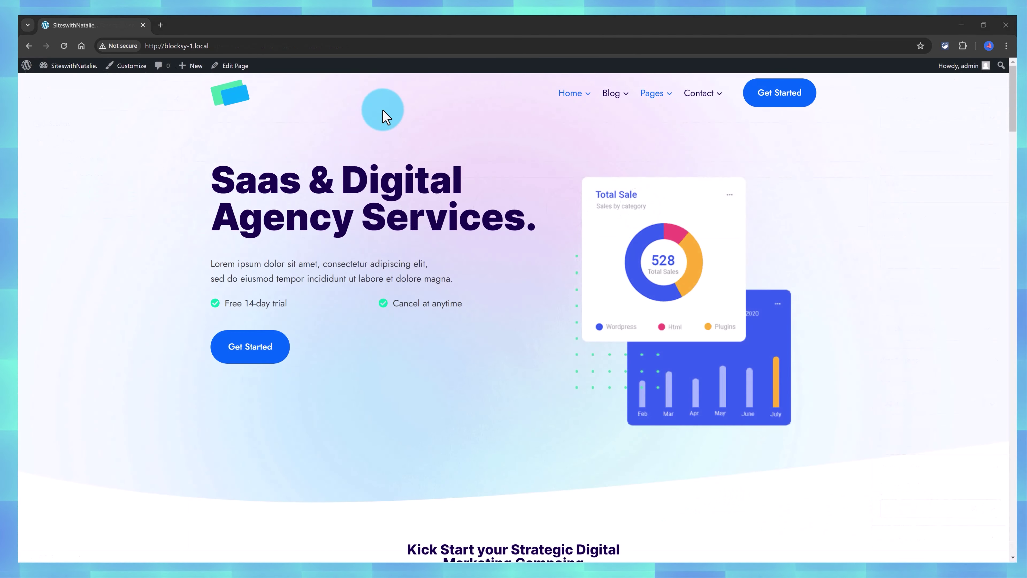
Inspect the live homepage in Chrome device mode, resizing the preview between widths to end at 665 px.
right_click(479, 97)
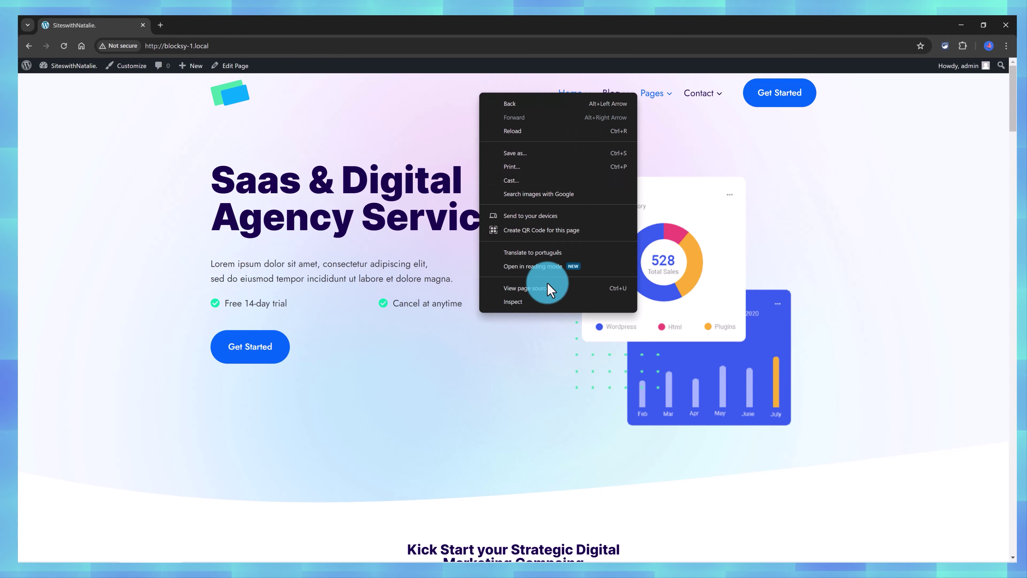
click(503, 301)
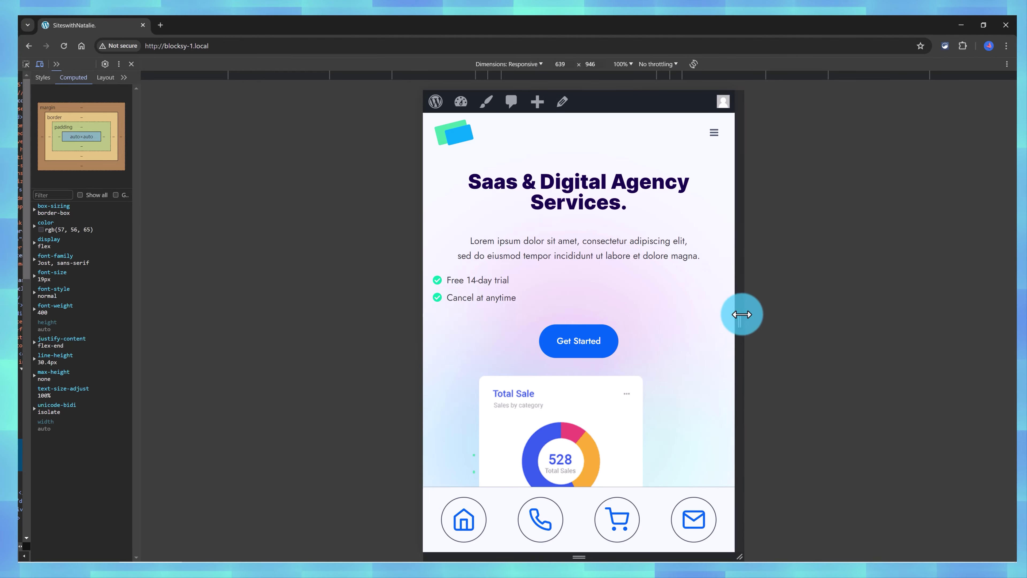
drag(740, 317, 725, 338)
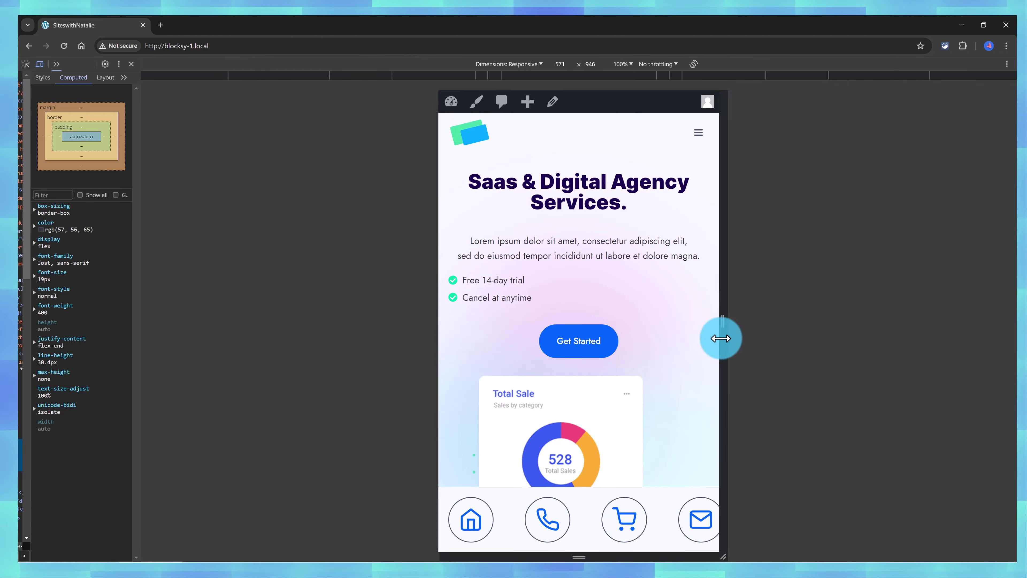
drag(721, 339, 846, 342)
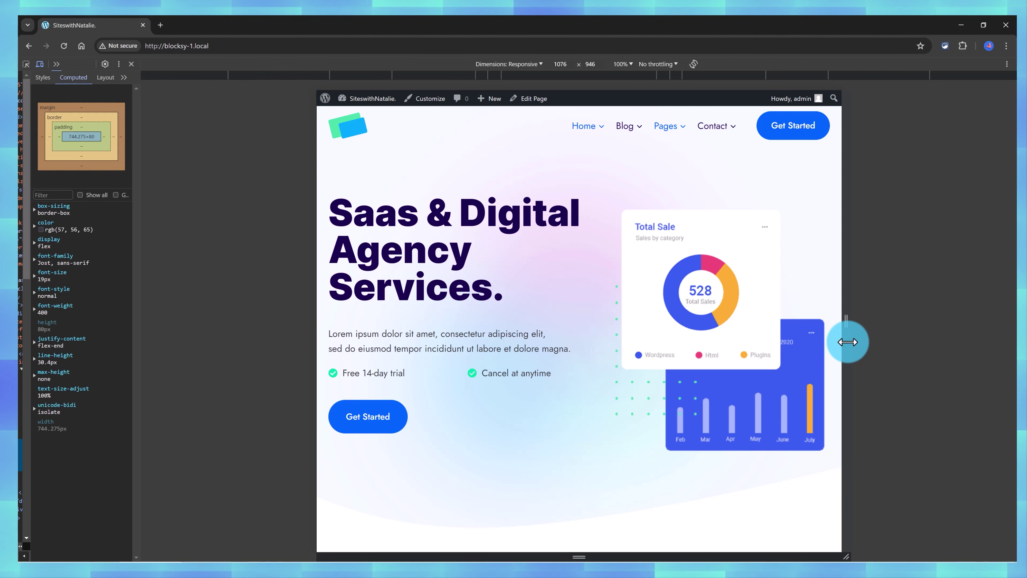
drag(848, 342, 712, 352)
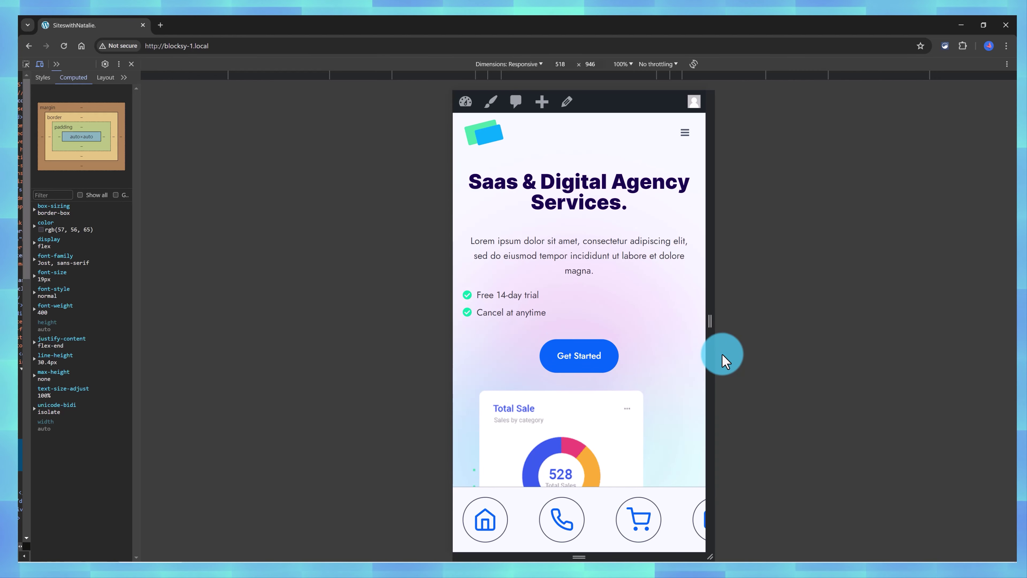
drag(724, 360, 749, 319)
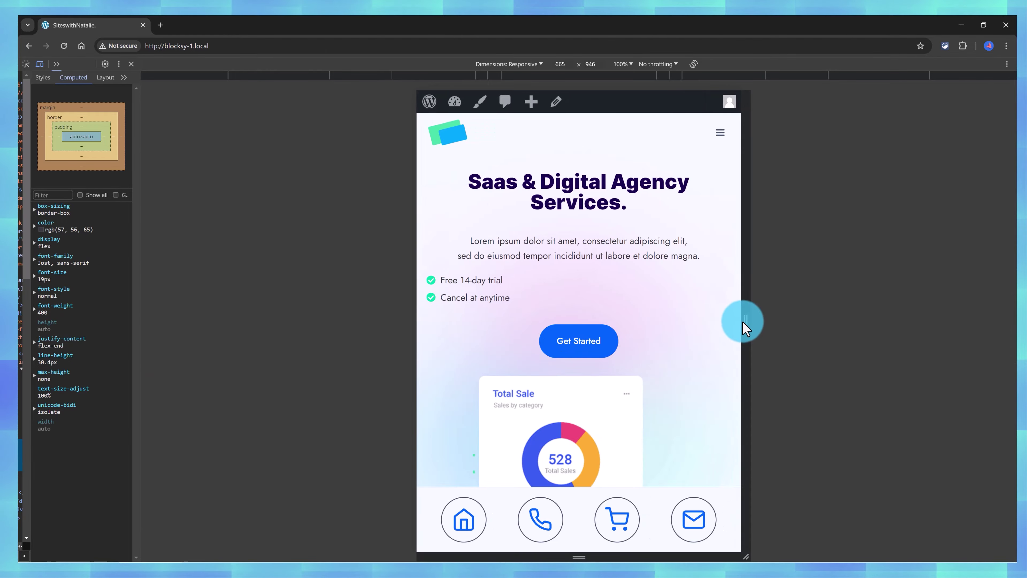